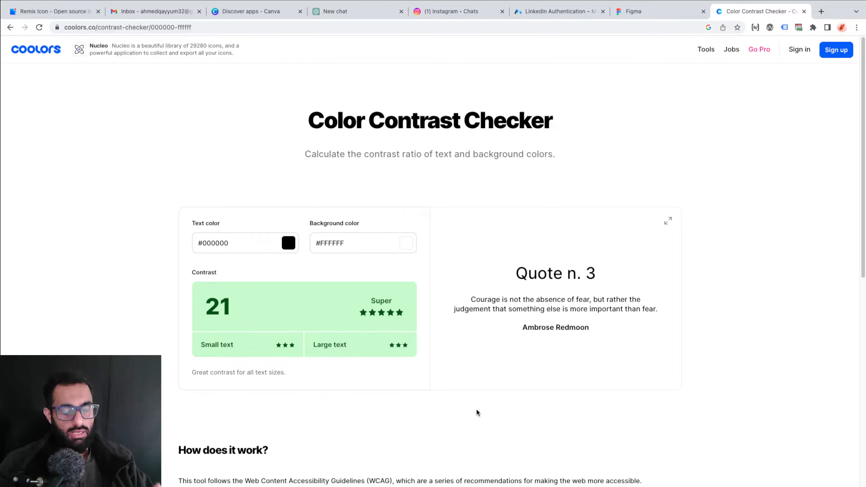
Switch to the Foodpanda design in Figma and examine the text and background contrast of the pink footer
{"action": "key", "text": "ctrl+Left"}
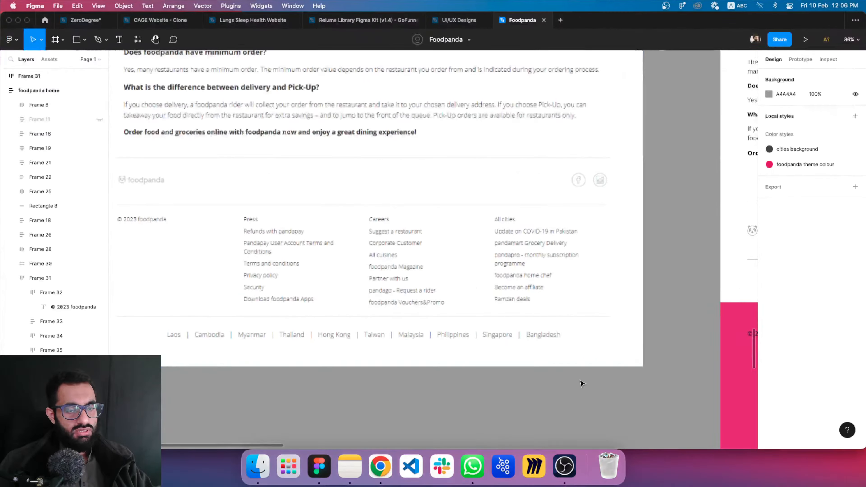
{"action": "scroll", "coordinate": [367, 213], "scroll_direction": "right", "scroll_amount": 15}
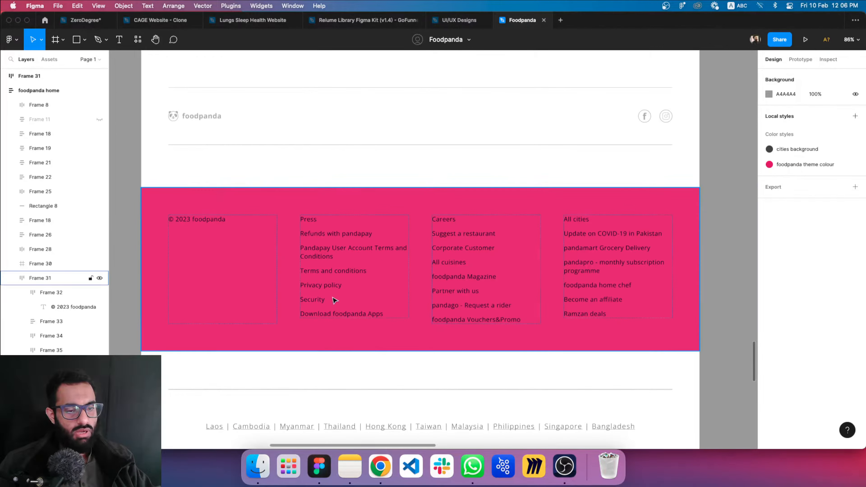
{"action": "mouse_move", "coordinate": [442, 258]}
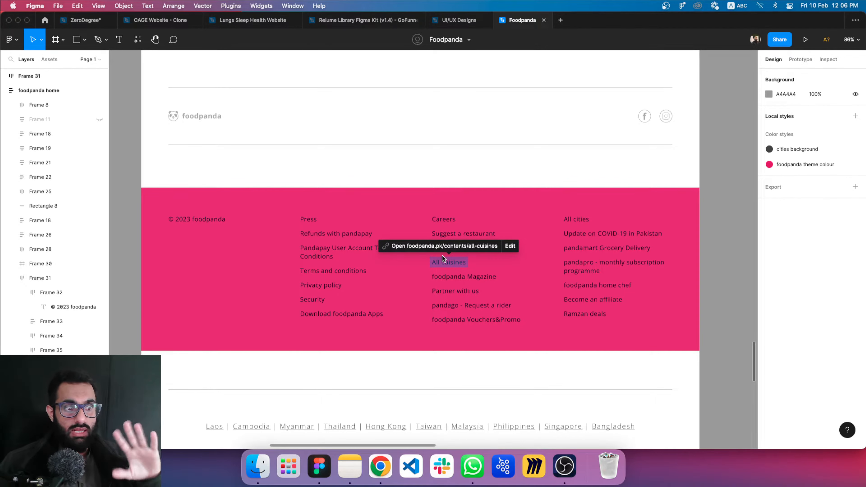
{"action": "left_click", "coordinate": [321, 325]}
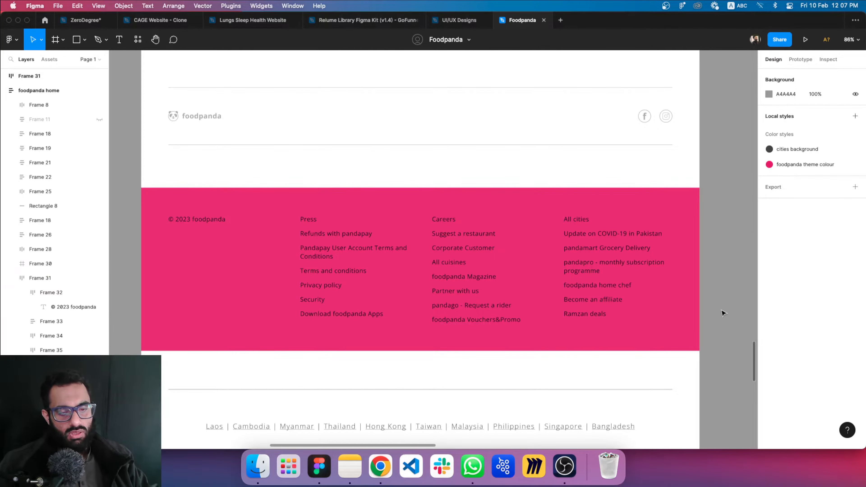
{"action": "scroll", "coordinate": [674, 251], "scroll_direction": "down", "scroll_amount": 2}
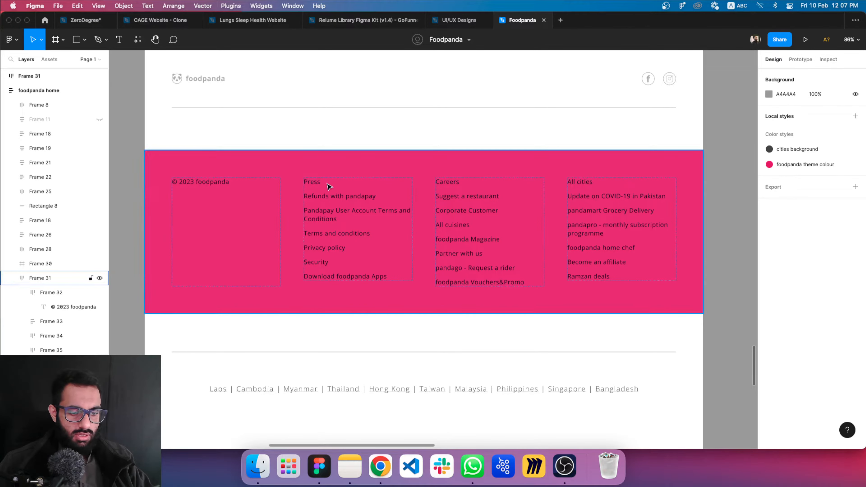
{"action": "scroll", "coordinate": [372, 221], "scroll_direction": "up", "scroll_amount": 3}
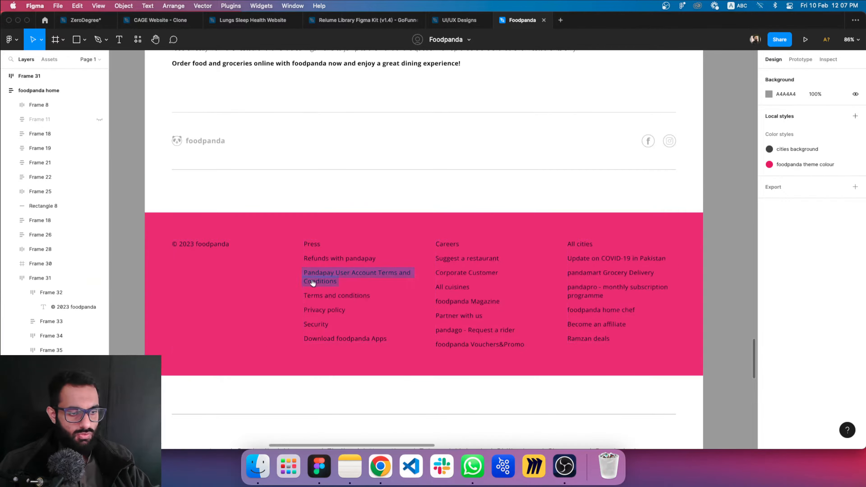
{"action": "scroll", "coordinate": [341, 307], "scroll_direction": "up", "scroll_amount": 4}
{"action": "scroll", "coordinate": [406, 396], "scroll_direction": "down", "scroll_amount": 4}
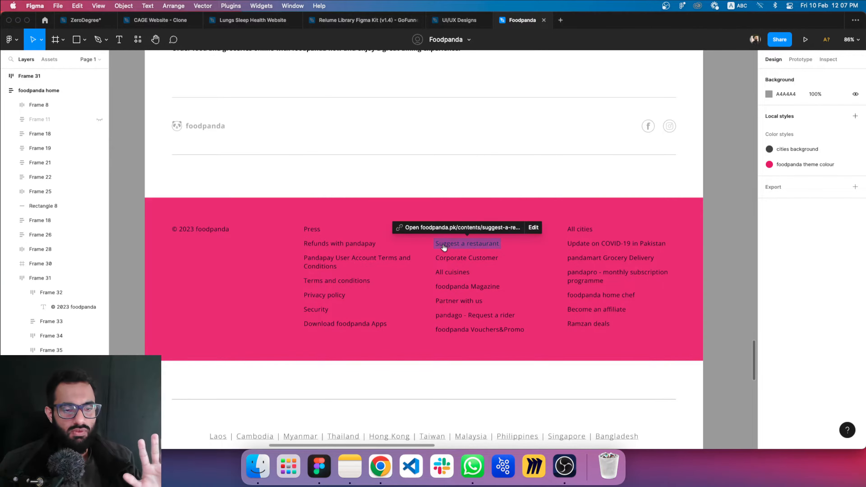
{"action": "left_click", "coordinate": [296, 239]}
{"action": "left_click", "coordinate": [295, 240]}
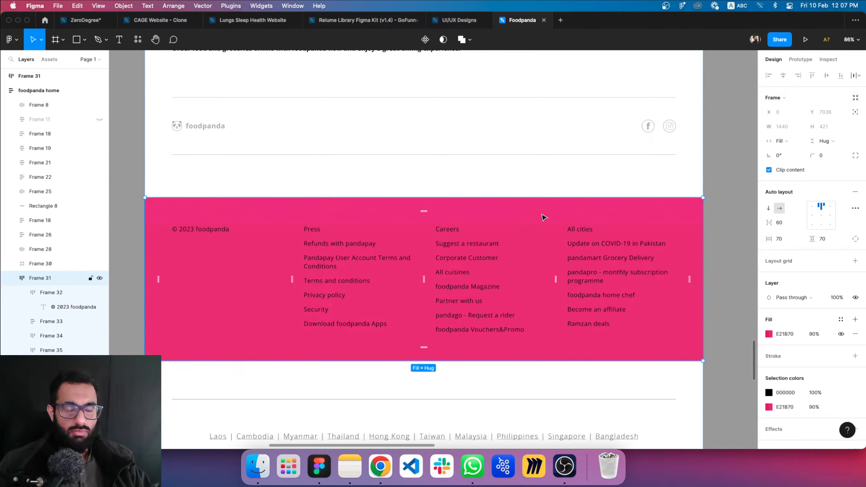
Undo the recent changes to bring back the hidden hero section beneath the banner of the foodpanda home frame
{"action": "scroll", "coordinate": [414, 246], "scroll_direction": "up", "scroll_amount": 10}
{"action": "scroll", "coordinate": [412, 247], "scroll_direction": "up", "scroll_amount": 12}
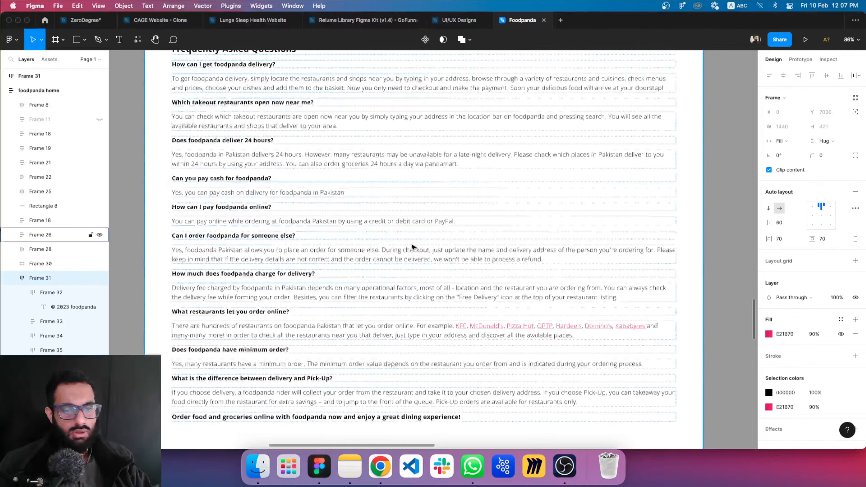
{"action": "scroll", "coordinate": [411, 246], "scroll_direction": "up", "scroll_amount": 14}
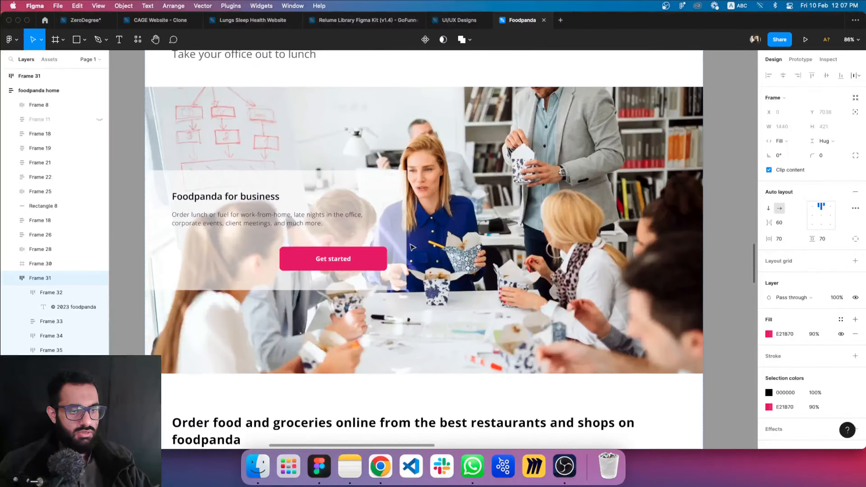
{"action": "scroll", "coordinate": [413, 247], "scroll_direction": "up", "scroll_amount": 15}
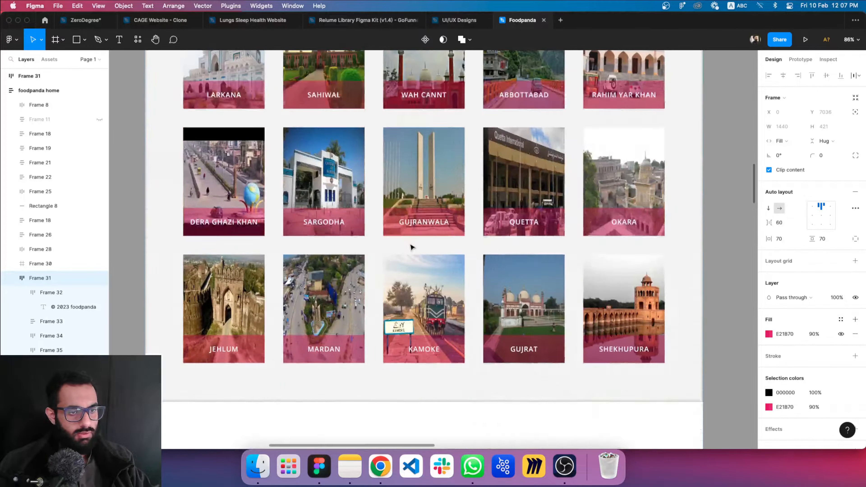
{"action": "scroll", "coordinate": [412, 247], "scroll_direction": "up", "scroll_amount": 12}
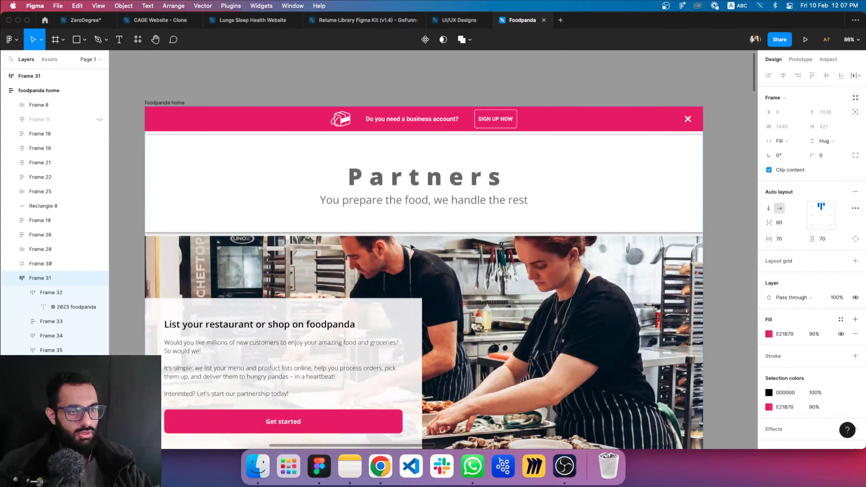
{"action": "scroll", "coordinate": [411, 247], "scroll_direction": "up", "scroll_amount": 3}
{"action": "left_click", "coordinate": [525, 85]}
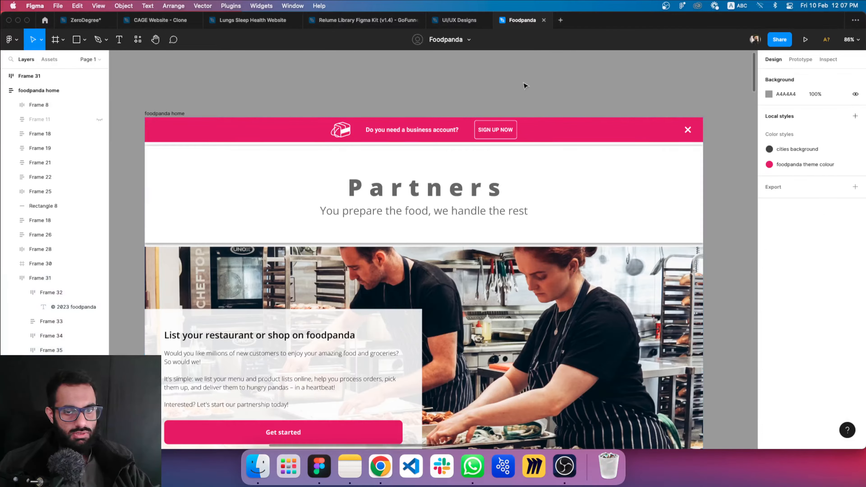
{"action": "scroll", "coordinate": [539, 101], "scroll_direction": "down", "scroll_amount": 8}
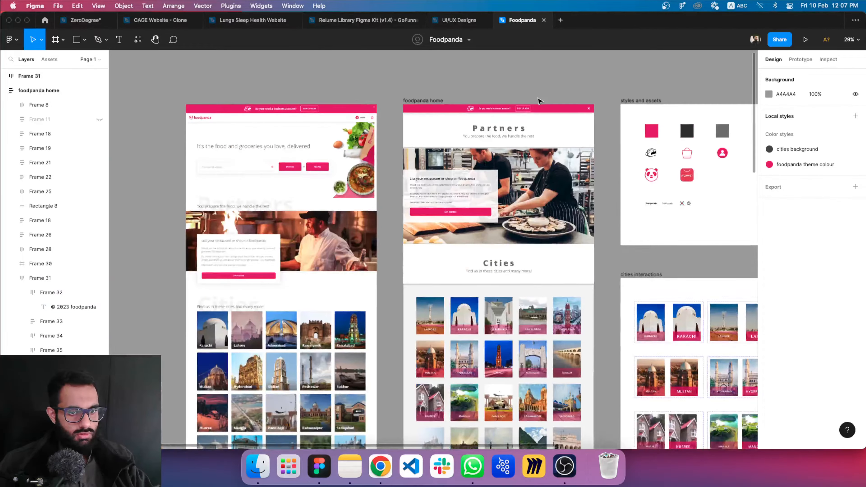
{"action": "scroll", "coordinate": [538, 100], "scroll_direction": "up", "scroll_amount": 4}
{"action": "scroll", "coordinate": [539, 101], "scroll_direction": "down", "scroll_amount": 3}
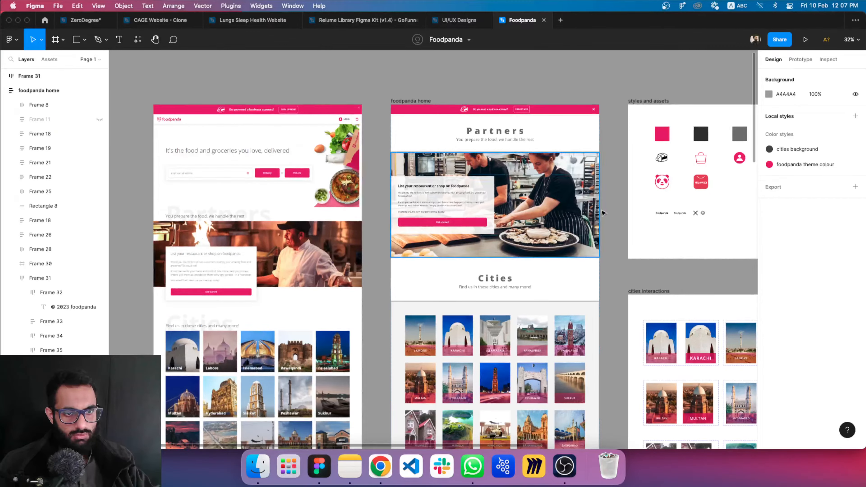
{"action": "key", "text": "super+z"}
{"action": "key", "text": "super+z"}
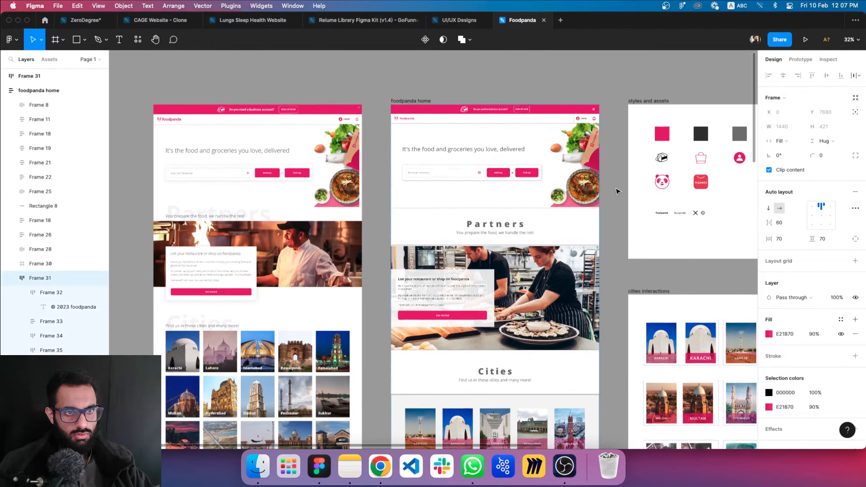
{"action": "left_click", "coordinate": [618, 191]}
Set the letter spacing of the Partners heading in the foodpanda home frame to 0%
{"action": "scroll", "coordinate": [542, 131], "scroll_direction": "up", "scroll_amount": 3}
{"action": "scroll", "coordinate": [542, 131], "scroll_direction": "up", "scroll_amount": 5}
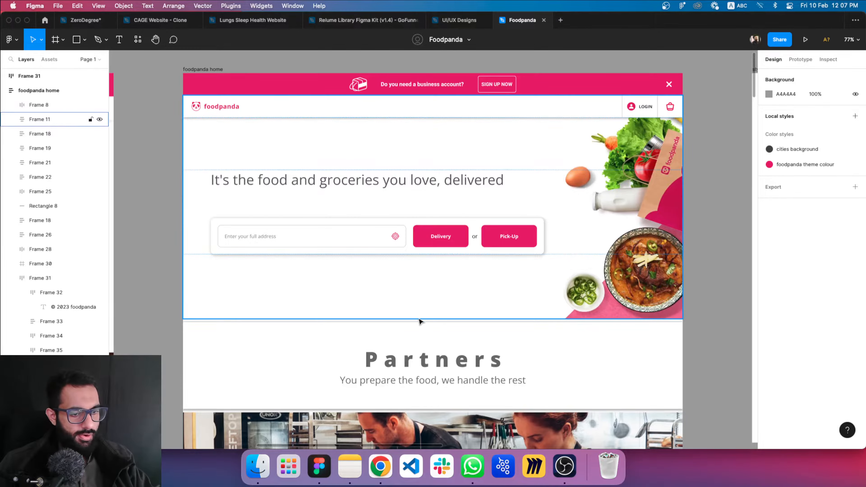
{"action": "scroll", "coordinate": [436, 300], "scroll_direction": "down", "scroll_amount": 4}
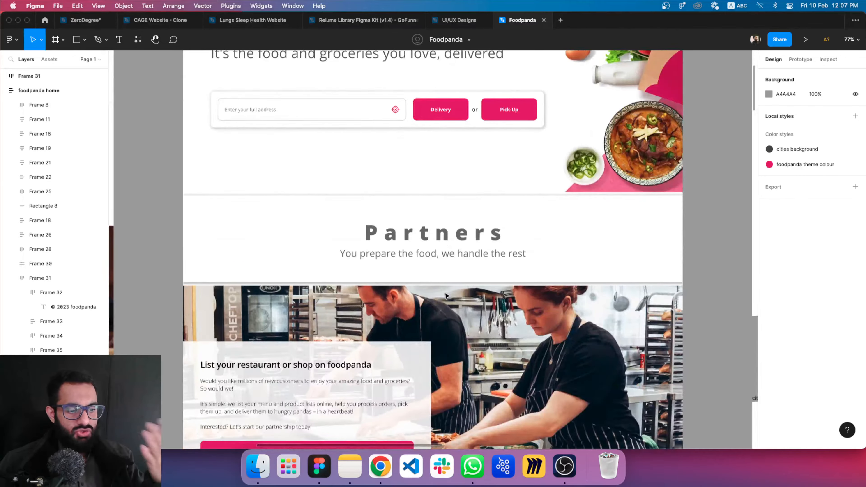
{"action": "double_click", "coordinate": [441, 241]}
{"action": "double_click", "coordinate": [441, 241]}
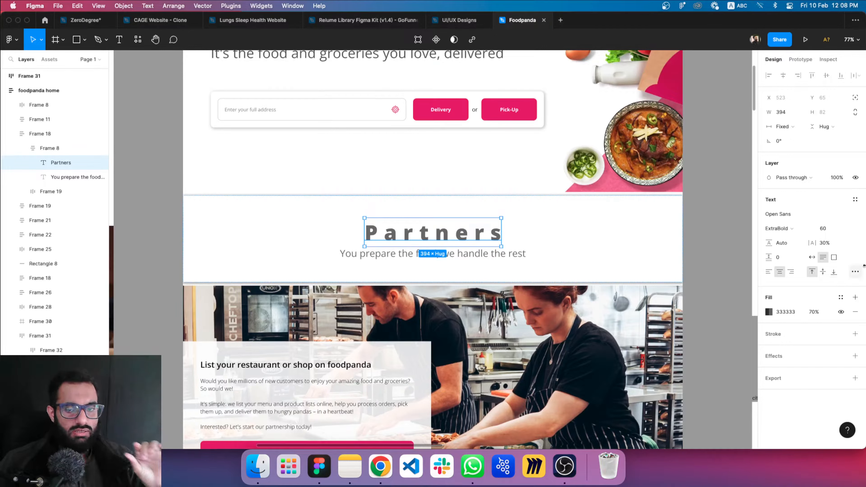
{"action": "left_click", "coordinate": [831, 244]}
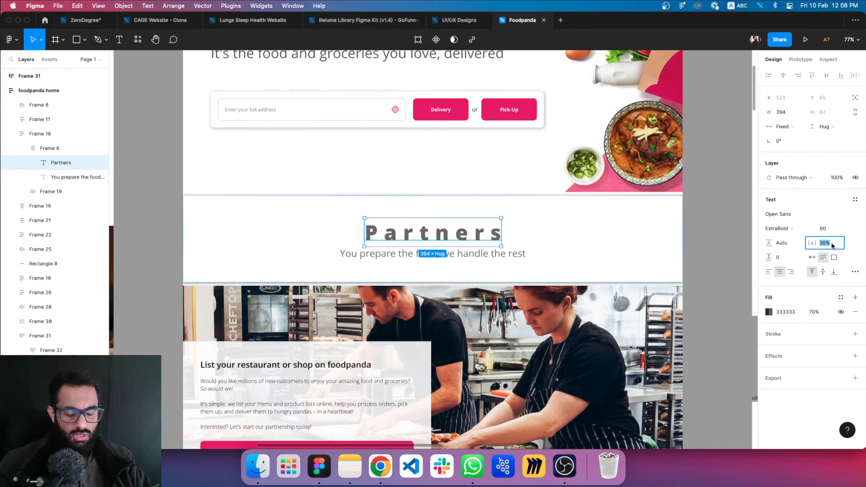
{"action": "type", "text": "0"}
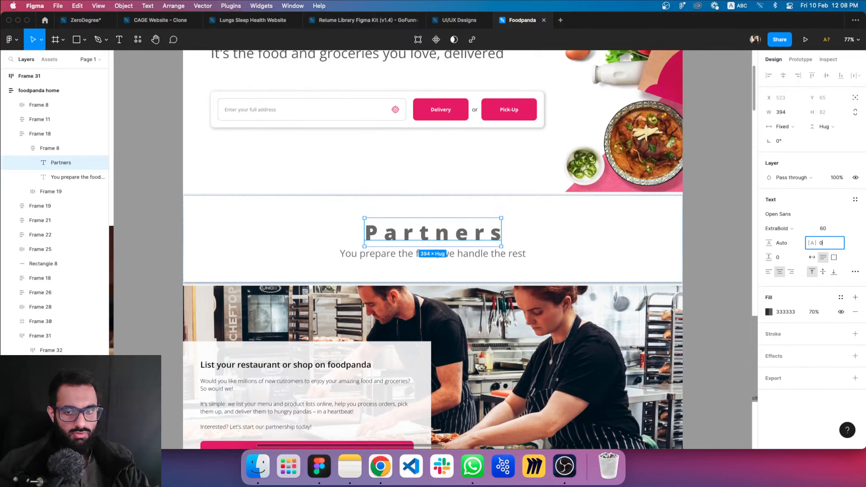
{"action": "key", "text": "Return"}
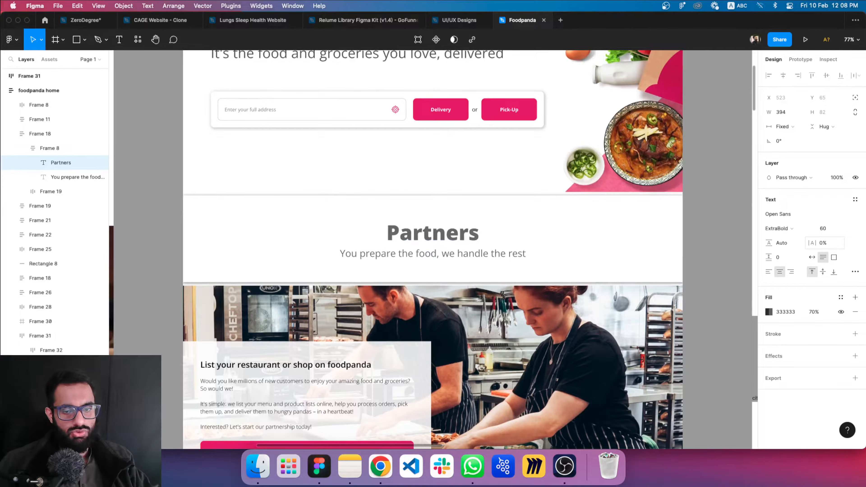
Try letter spacings of 1% and 2% on the Partners heading and return it to 0%
{"action": "left_click", "coordinate": [832, 246]}
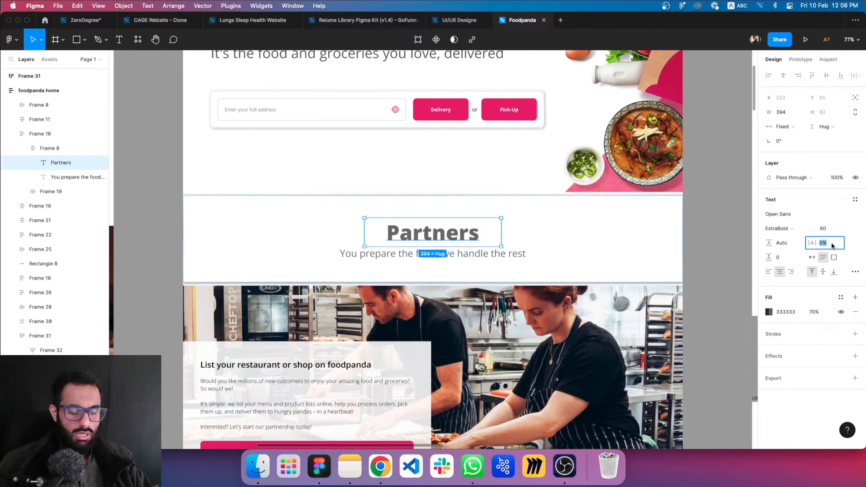
{"action": "type", "text": "1%"}
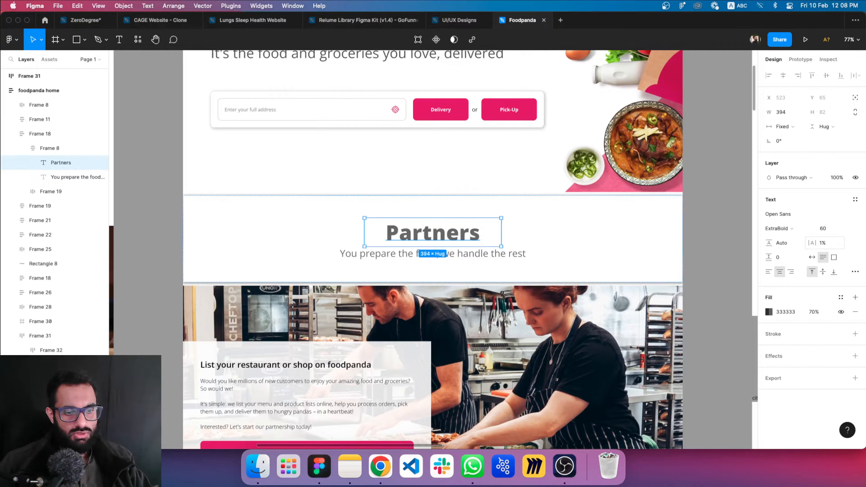
{"action": "type", "text": "2"}
{"action": "key", "text": "Return"}
{"action": "left_click", "coordinate": [832, 246]}
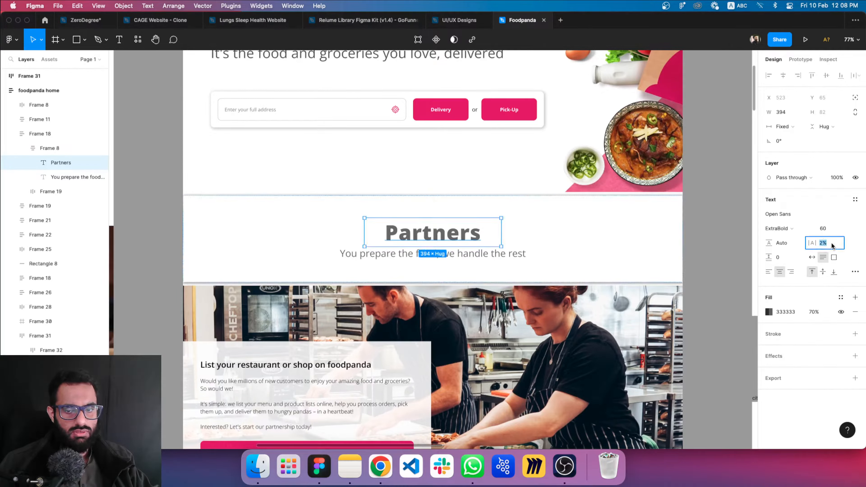
{"action": "type", "text": "0"}
{"action": "key", "text": "Return"}
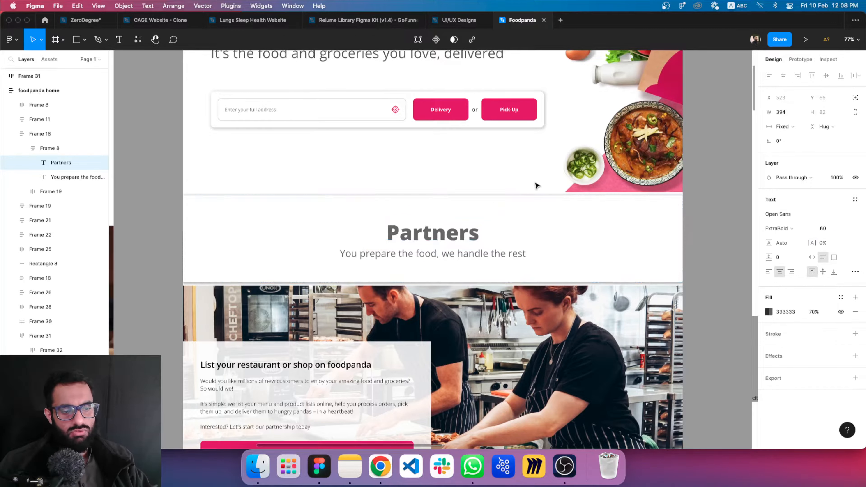
{"action": "left_click", "coordinate": [285, 212]}
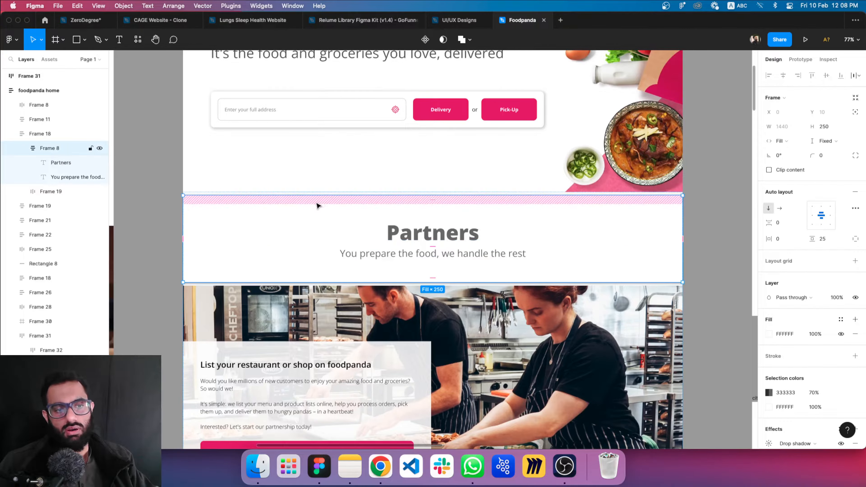
{"action": "left_click", "coordinate": [430, 235]}
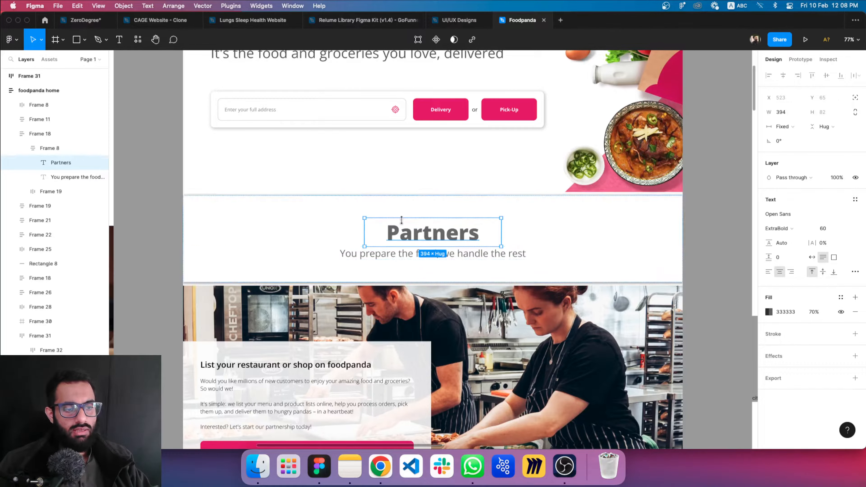
{"action": "left_click", "coordinate": [416, 184]}
{"action": "scroll", "coordinate": [428, 173], "scroll_direction": "up", "scroll_amount": 3}
{"action": "left_click", "coordinate": [727, 238]}
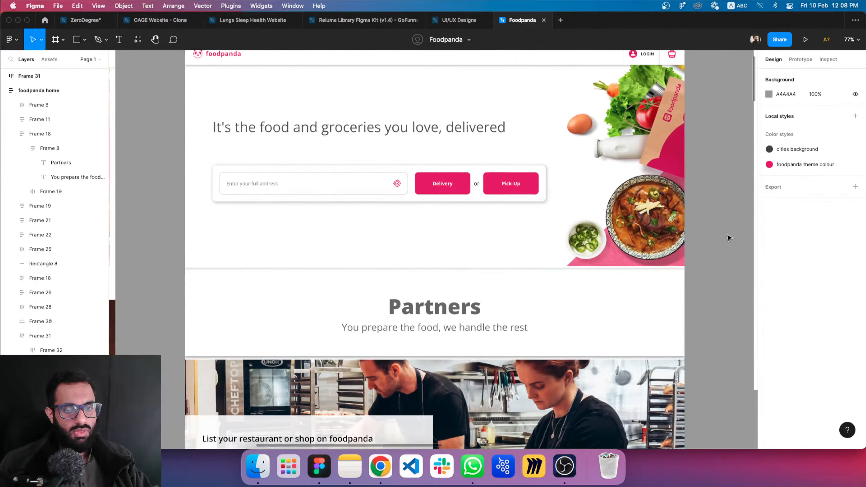
Place a duplicate of the Partners heading on the empty canvas above the foodpanda home frame
{"action": "left_click", "coordinate": [435, 312]}
{"action": "double_click", "coordinate": [435, 312]}
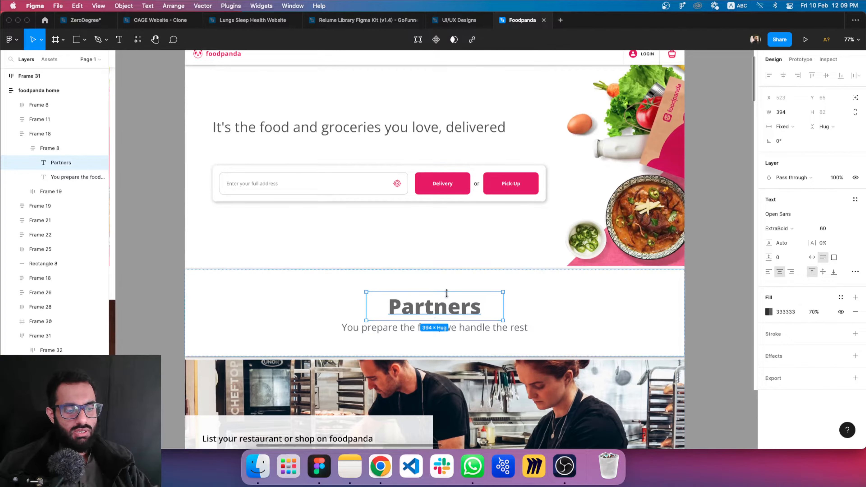
{"action": "left_click_drag", "start_coordinate": [413, 309], "coordinate": [402, 238], "text": "alt"}
{"action": "key", "text": "super+z"}
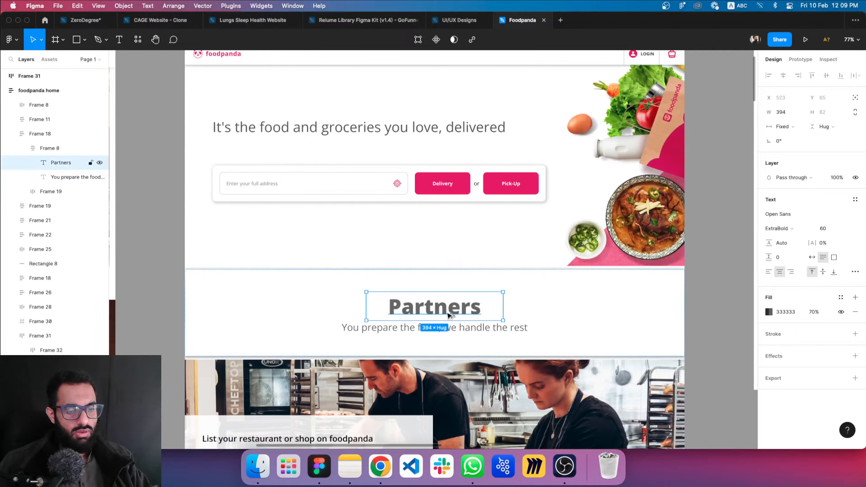
{"action": "left_click_drag", "start_coordinate": [449, 313], "coordinate": [499, 142], "text": "alt"}
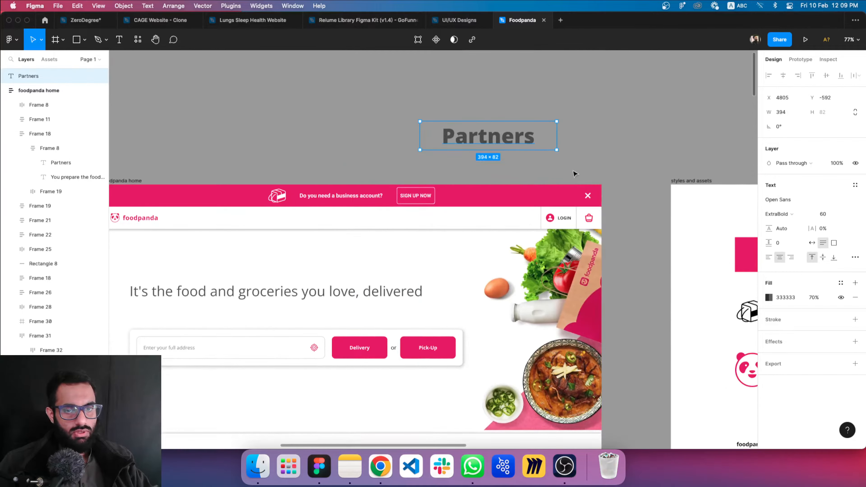
Set the font size of the duplicated Partners text to 500
{"action": "left_click", "coordinate": [828, 215]}
{"action": "type", "text": "500"}
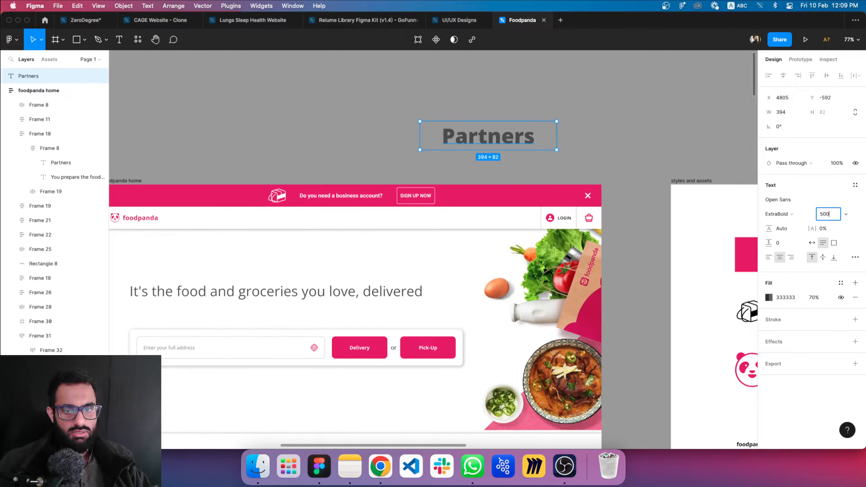
{"action": "key", "text": "Return"}
Widen the enlarged Partners text box to about 2354 px so the word fits on one line, and move it over the Partners section
{"action": "scroll", "coordinate": [503, 228], "scroll_direction": "down", "scroll_amount": 5}
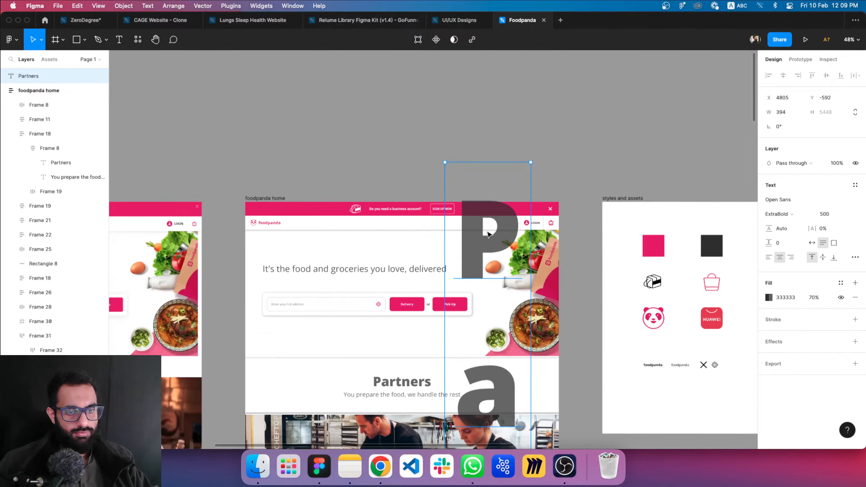
{"action": "left_click_drag", "start_coordinate": [525, 291], "coordinate": [708, 290]}
{"action": "left_click_drag", "start_coordinate": [572, 246], "coordinate": [493, 344]}
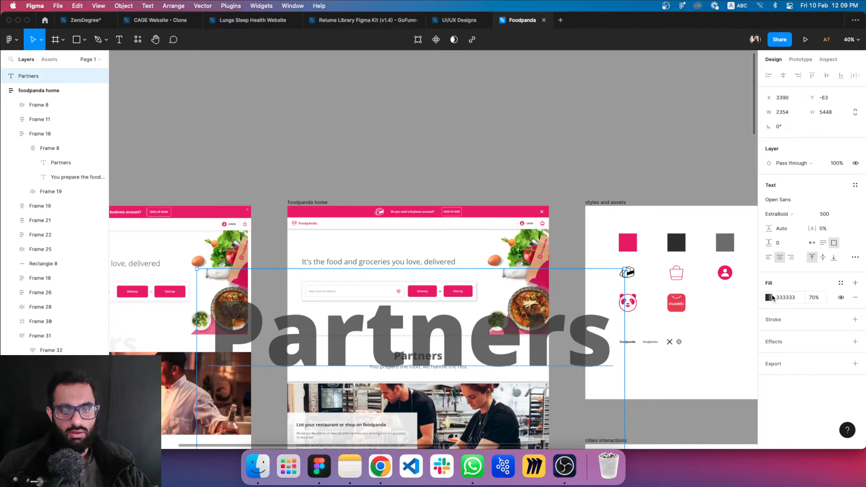
Lower the fill opacity of the oversized Partners text to 10% and then to 5%
{"action": "left_click", "coordinate": [814, 298]}
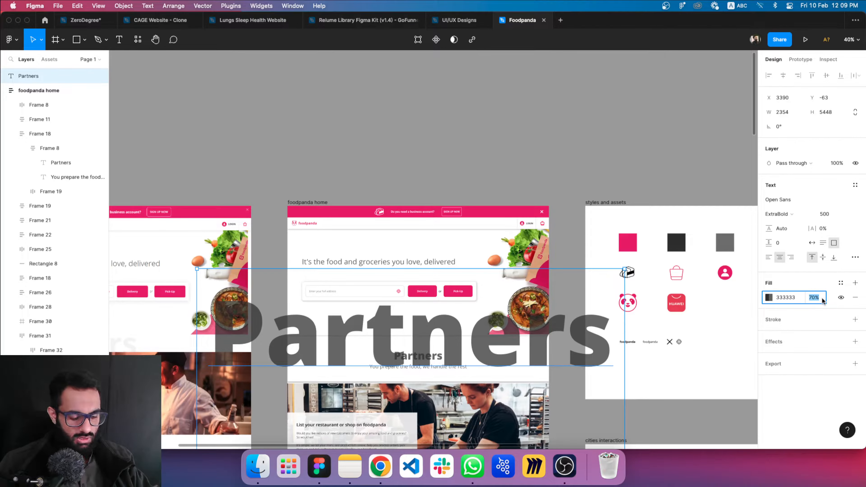
{"action": "type", "text": "10"}
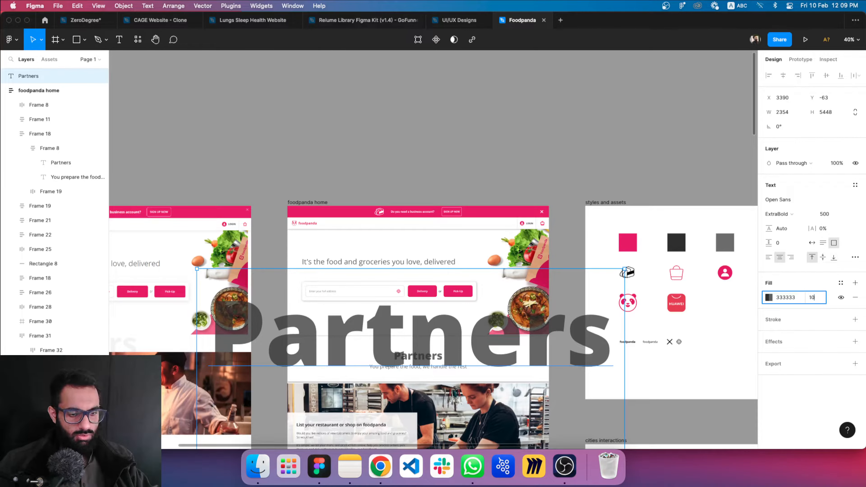
{"action": "key", "text": "Return"}
{"action": "left_click", "coordinate": [822, 298]}
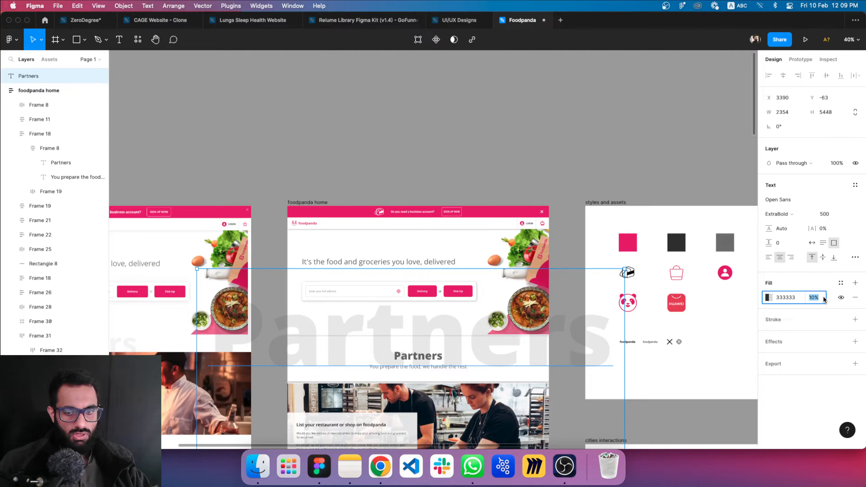
{"action": "type", "text": "5"}
{"action": "key", "text": "Return"}
{"action": "left_click", "coordinate": [551, 166]}
Shift the oversized Partners text horizontally to about X 2858 so it overlaps the Partners heading off-centre
{"action": "left_click_drag", "start_coordinate": [481, 271], "coordinate": [517, 206]}
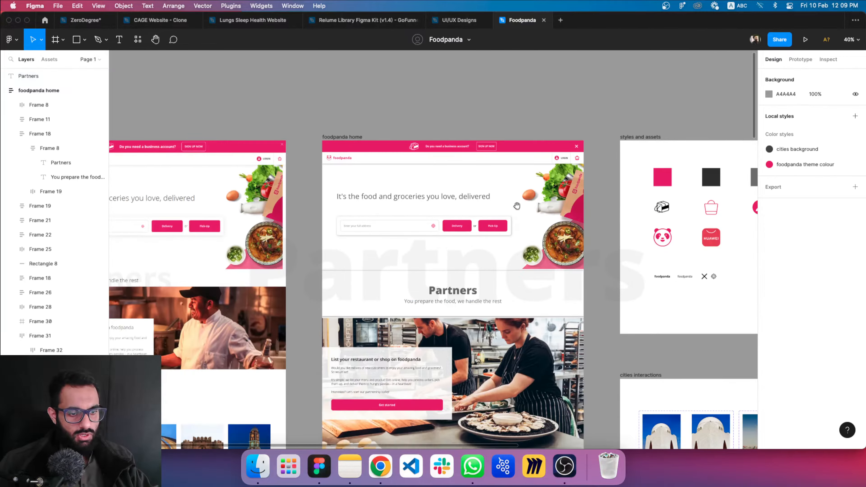
{"action": "left_click", "coordinate": [487, 284]}
{"action": "scroll", "coordinate": [513, 286], "scroll_direction": "up", "scroll_amount": 2}
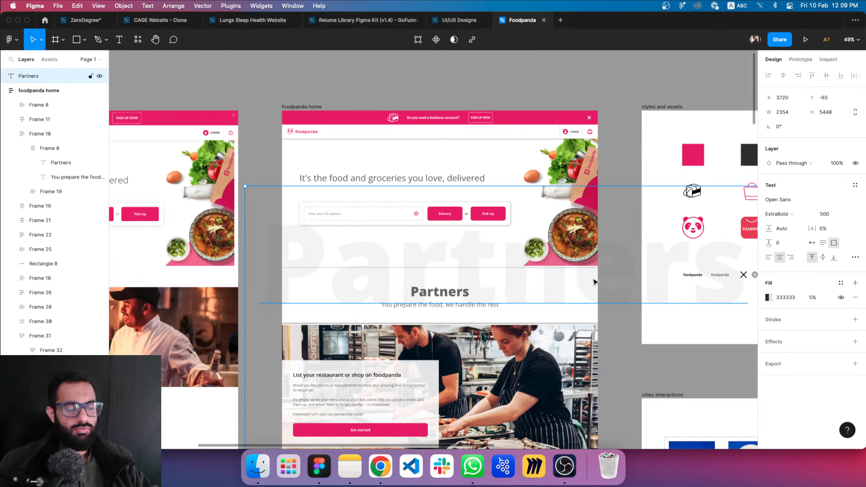
{"action": "left_click_drag", "start_coordinate": [590, 279], "coordinate": [405, 278]}
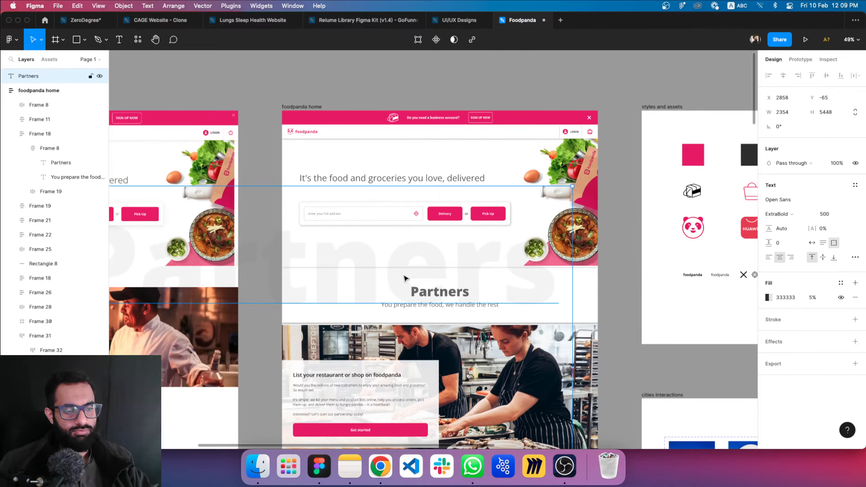
Try a letter spacing of 15% on the oversized Partners text and undo it together with the following move
{"action": "left_click", "coordinate": [834, 231]}
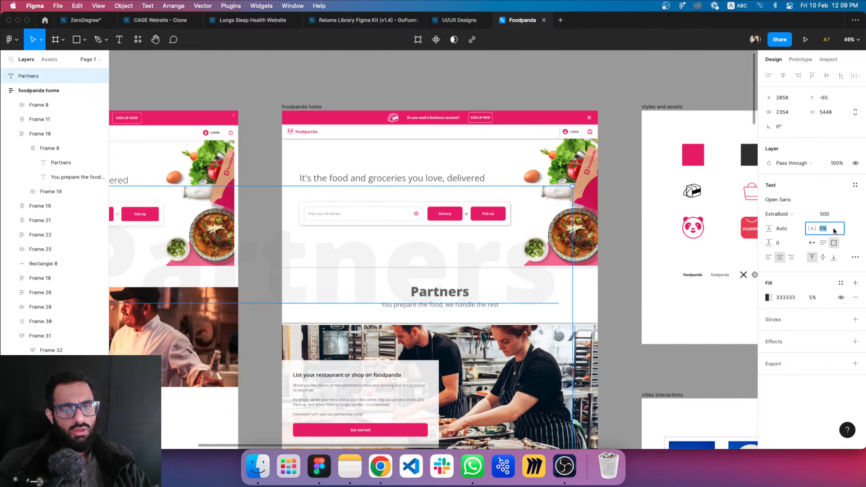
{"action": "type", "text": "15"}
{"action": "key", "text": "Return"}
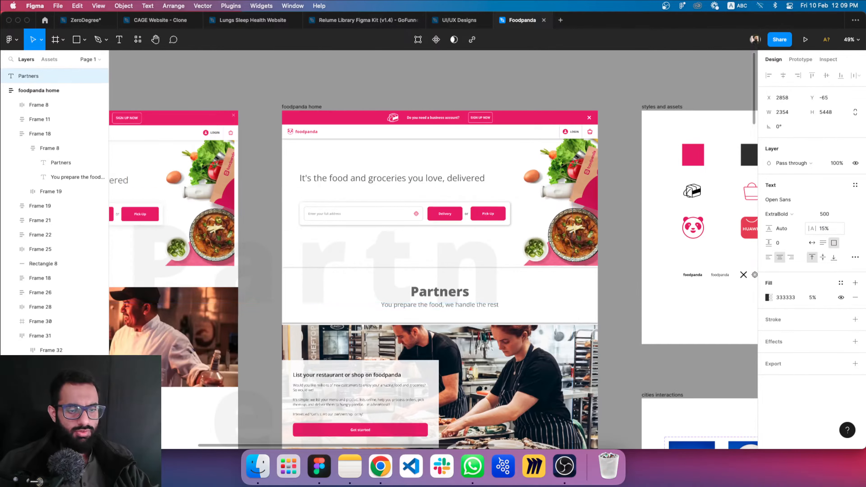
{"action": "left_click_drag", "start_coordinate": [462, 269], "coordinate": [651, 264]}
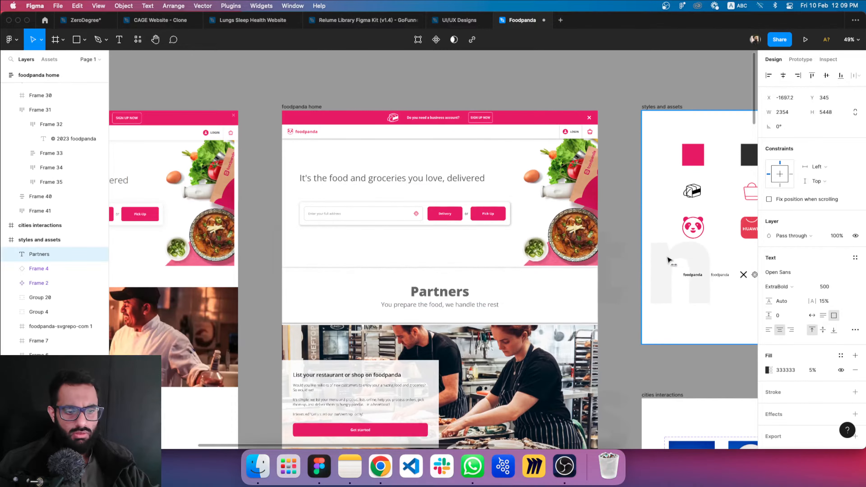
{"action": "key", "text": "super+z"}
{"action": "key", "text": "super+z"}
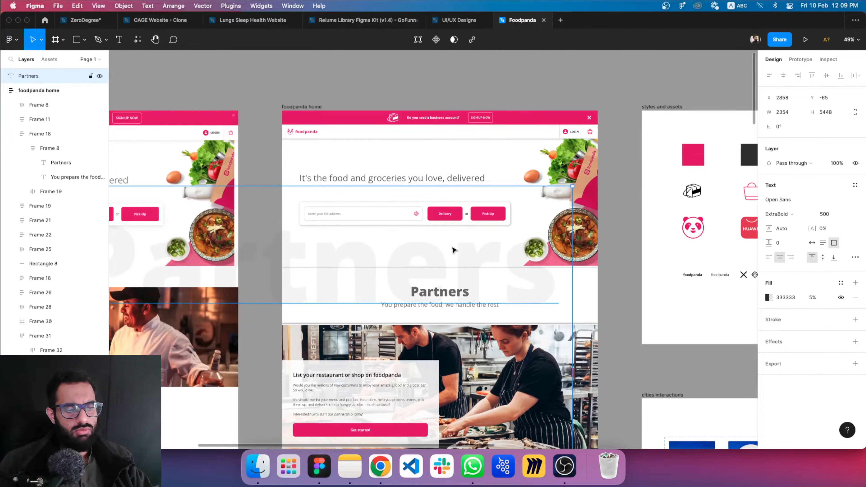
Delete the oversized Partners text from behind the Partners heading
{"action": "left_click", "coordinate": [592, 79]}
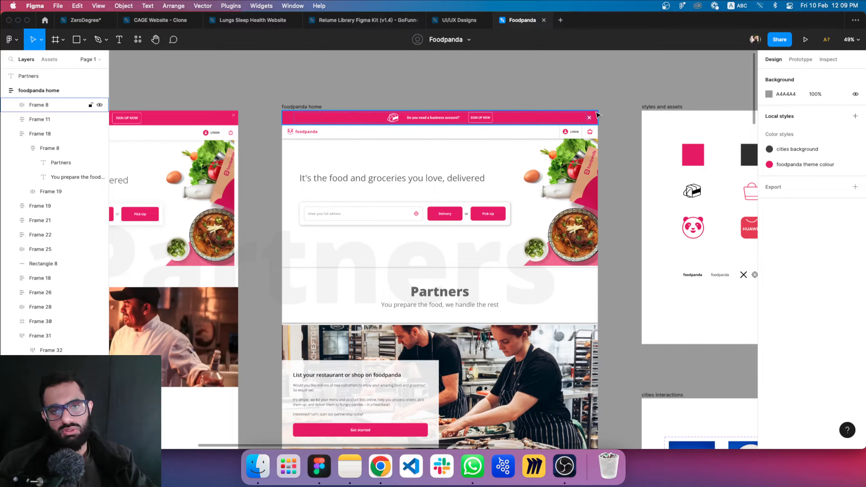
{"action": "left_click", "coordinate": [395, 276]}
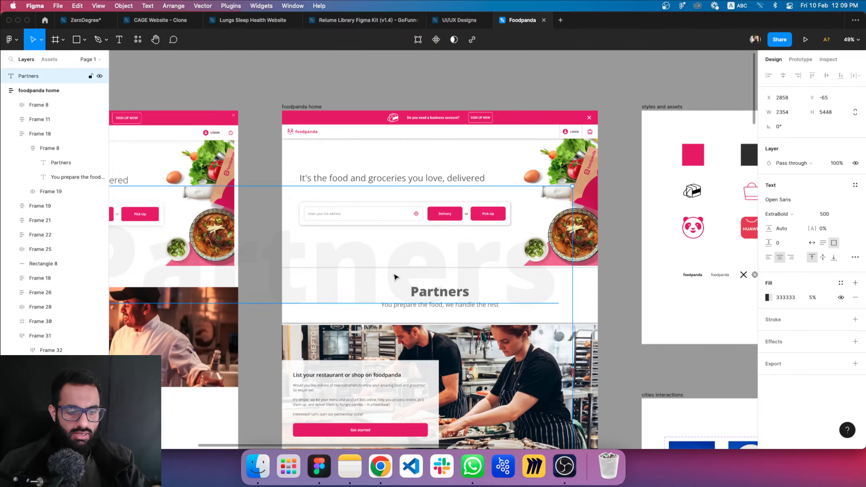
{"action": "key", "text": "Delete"}
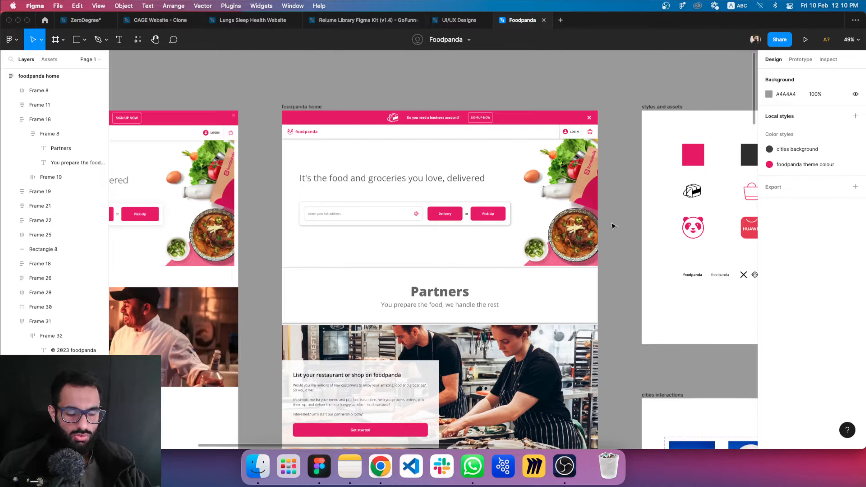
Examine the Partners and Cities heading sections of the foodpanda home frame and compare them with the neighbouring version
{"action": "scroll", "coordinate": [613, 226], "scroll_direction": "down", "scroll_amount": 5}
{"action": "scroll", "coordinate": [427, 173], "scroll_direction": "up", "scroll_amount": 5, "text": "ctrl"}
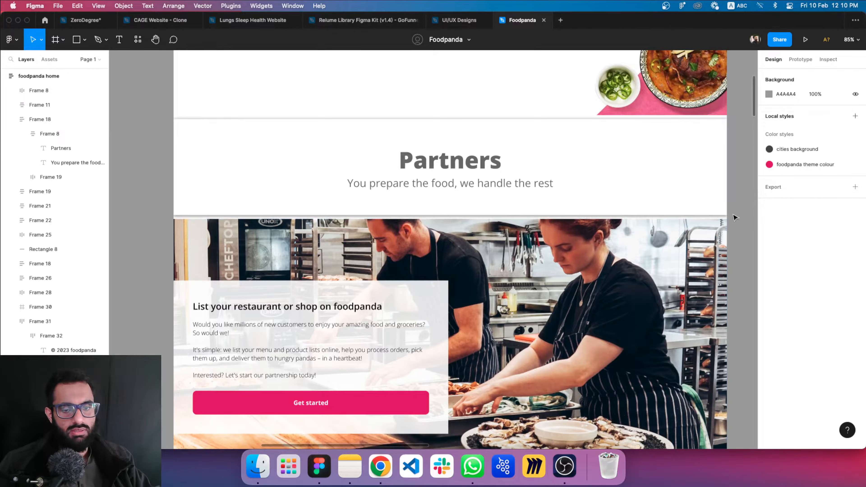
{"action": "scroll", "coordinate": [724, 234], "scroll_direction": "down", "scroll_amount": 2}
{"action": "scroll", "coordinate": [726, 235], "scroll_direction": "down", "scroll_amount": 10}
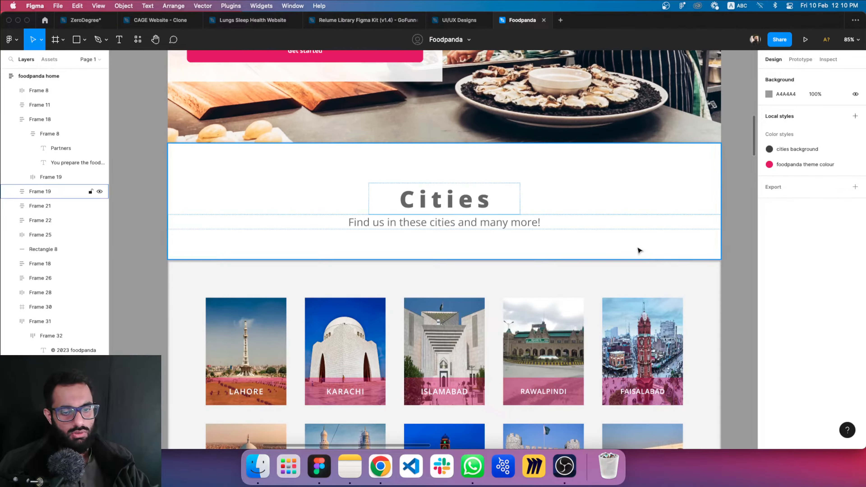
{"action": "scroll", "coordinate": [732, 231], "scroll_direction": "up", "scroll_amount": 10}
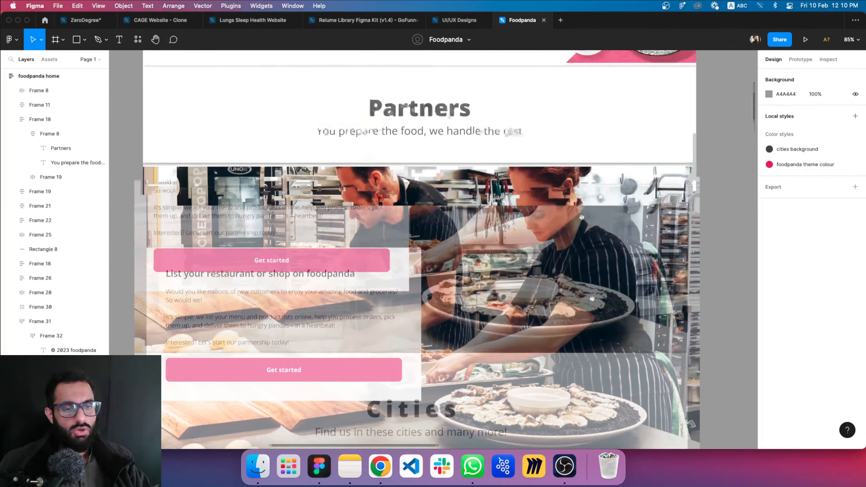
{"action": "scroll", "coordinate": [362, 204], "scroll_direction": "up", "scroll_amount": 5}
{"action": "scroll", "coordinate": [362, 204], "scroll_direction": "right", "scroll_amount": 5}
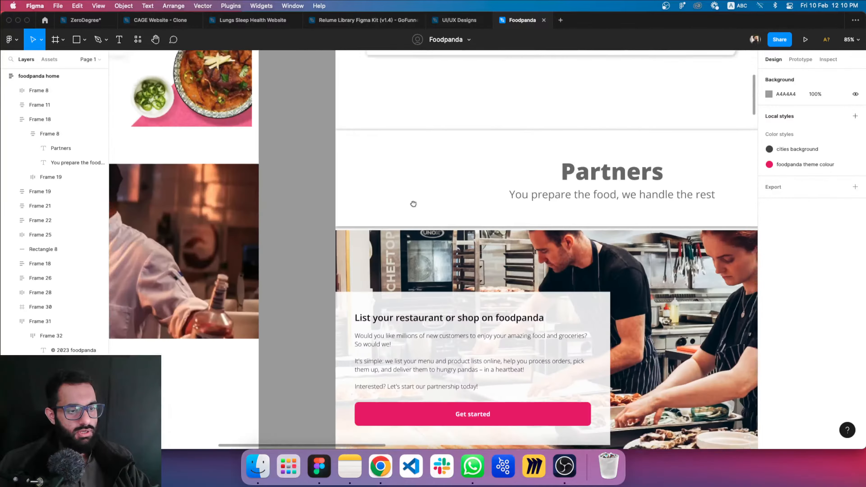
{"action": "scroll", "coordinate": [384, 282], "scroll_direction": "down", "scroll_amount": 2}
{"action": "scroll", "coordinate": [384, 282], "scroll_direction": "left", "scroll_amount": 1}
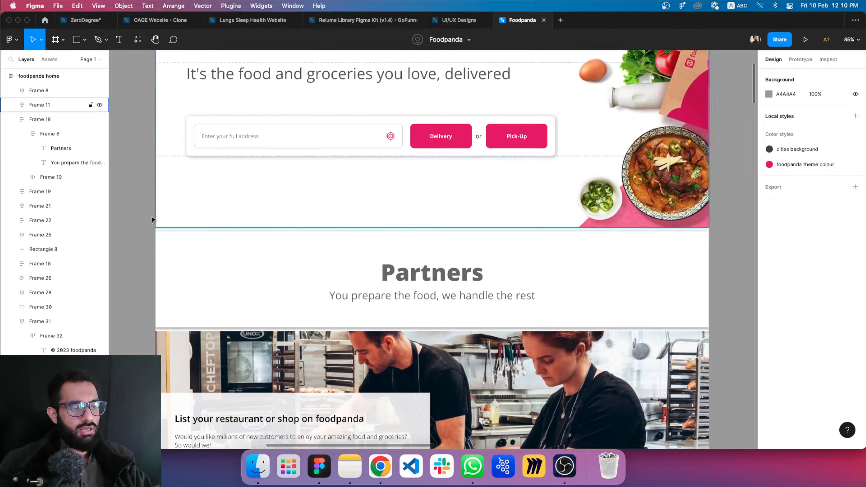
Remove both drop shadows from the frame holding the Partners heading and its subtitle
{"action": "left_click", "coordinate": [183, 257]}
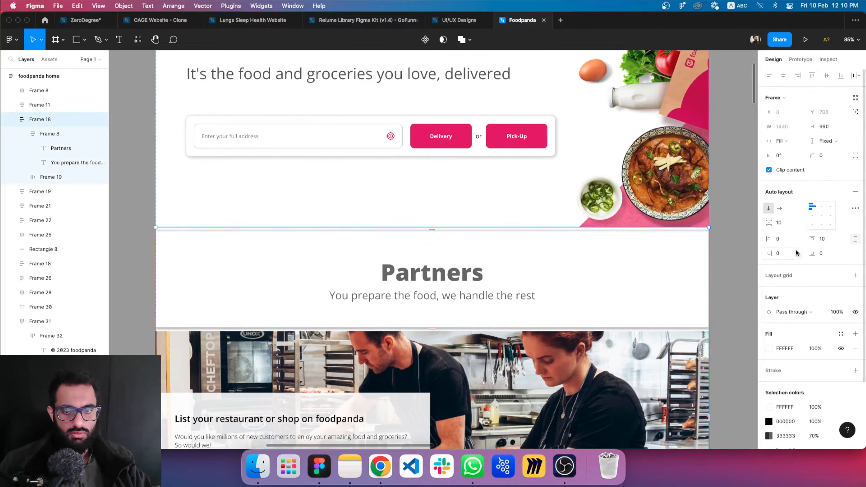
{"action": "scroll", "coordinate": [810, 258], "scroll_direction": "down", "scroll_amount": 5}
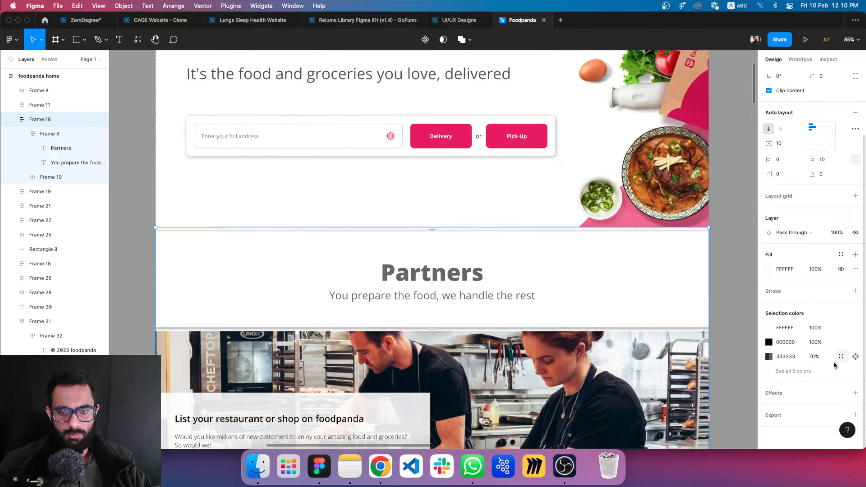
{"action": "left_click", "coordinate": [677, 277]}
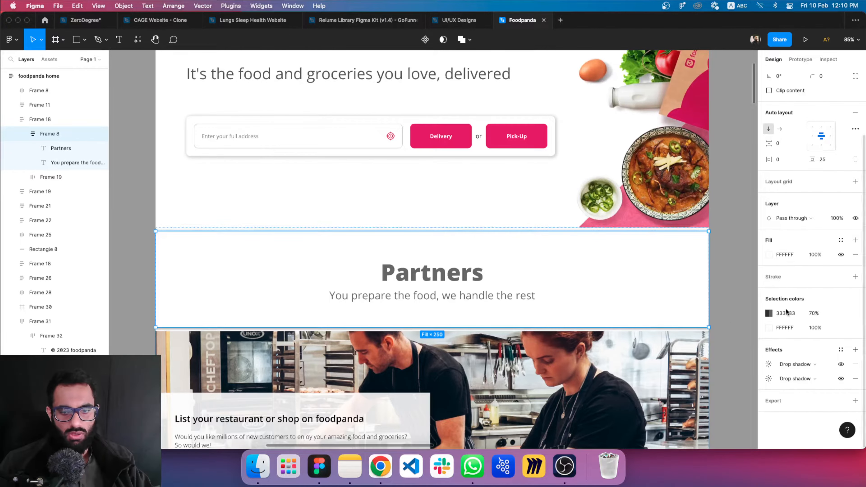
{"action": "left_click", "coordinate": [855, 379]}
{"action": "left_click", "coordinate": [855, 364]}
{"action": "left_click", "coordinate": [736, 270]}
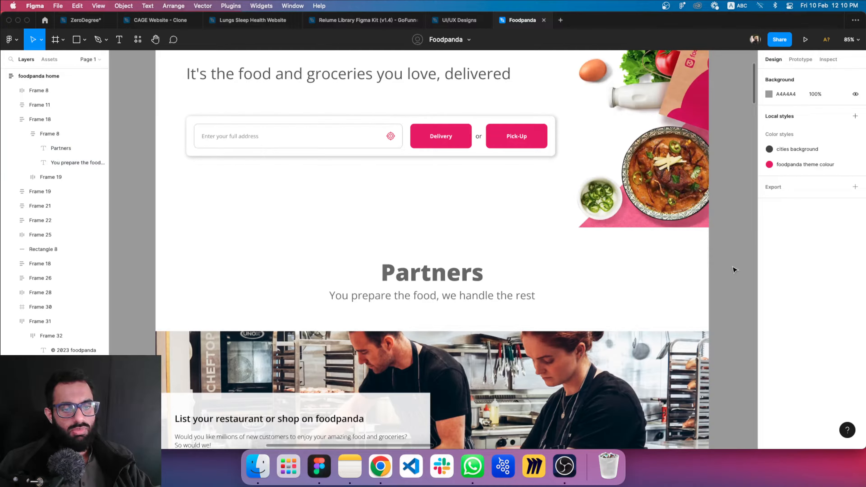
{"action": "left_click", "coordinate": [104, 39]}
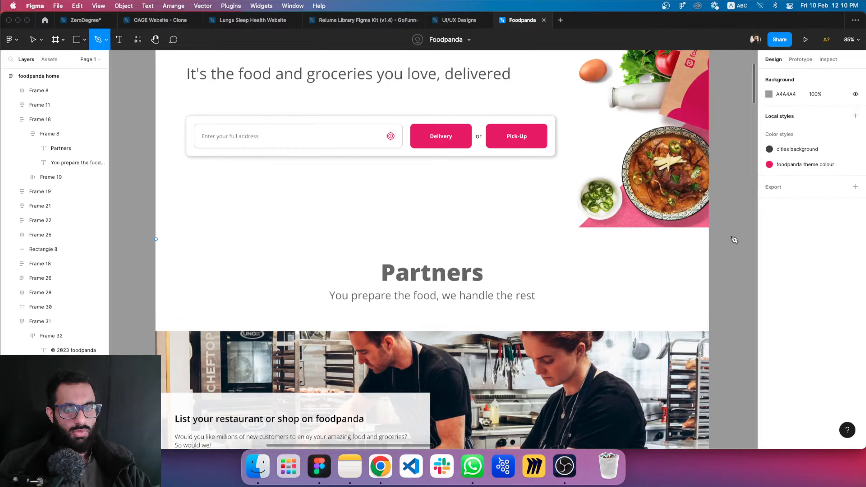
{"action": "left_click", "coordinate": [691, 233]}
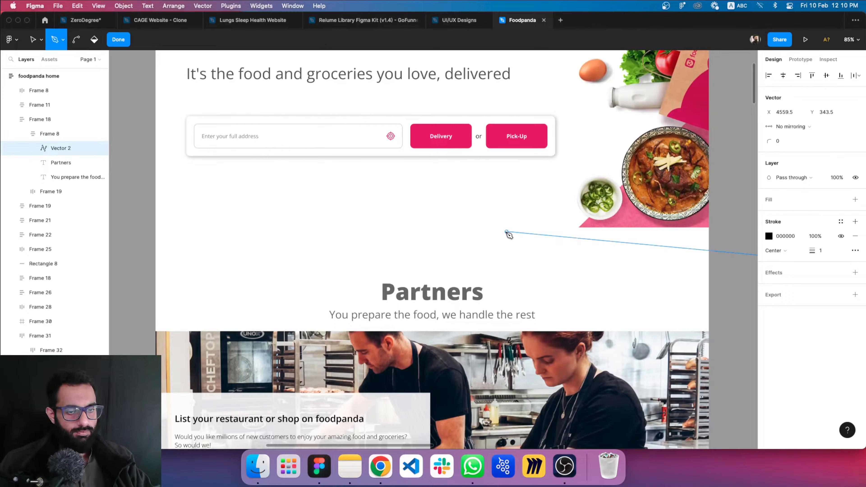
{"action": "key", "text": "Escape"}
{"action": "key", "text": "Escape"}
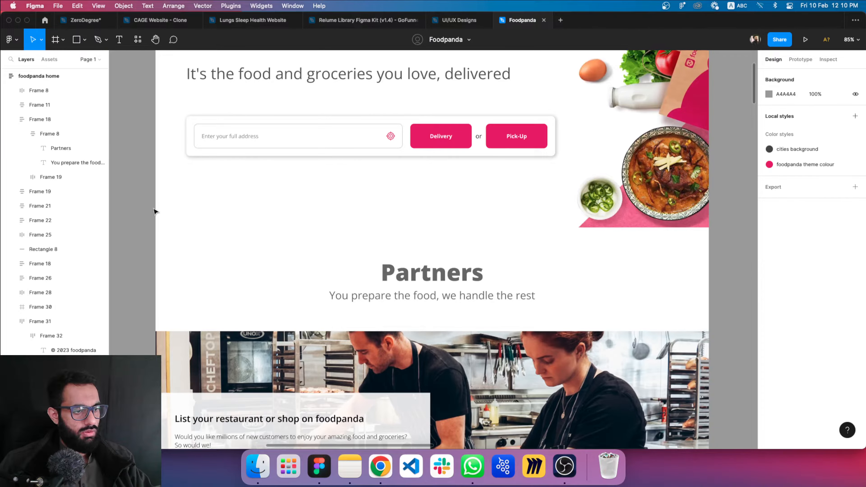
Draw a horizontal line 1440 px wide across the page between the hero section and the Partners heading
{"action": "left_click", "coordinate": [81, 46]}
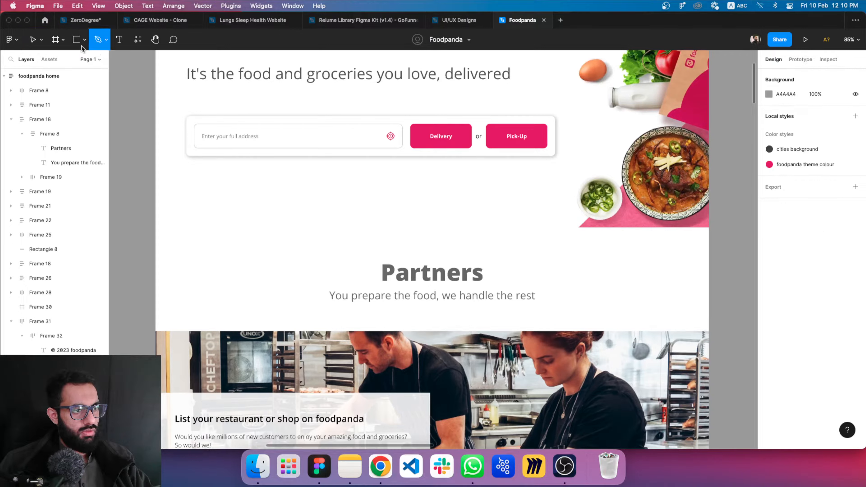
{"action": "left_click", "coordinate": [84, 44]}
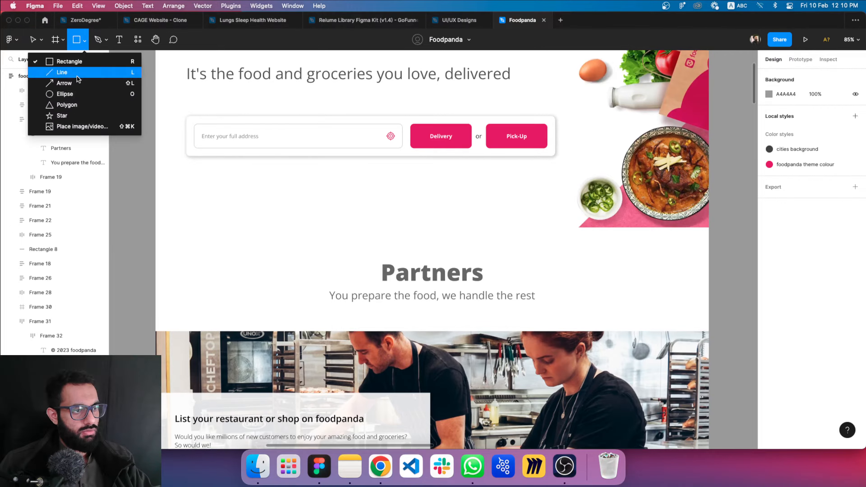
{"action": "left_click", "coordinate": [74, 76]}
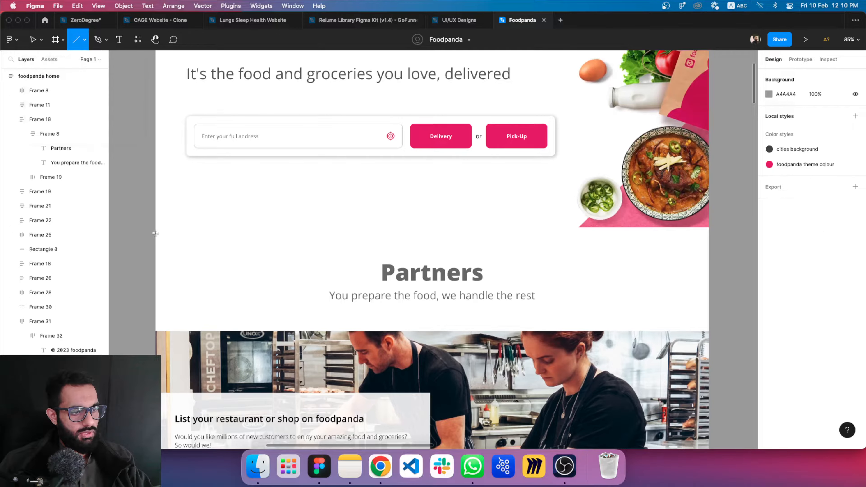
{"action": "left_click_drag", "start_coordinate": [156, 233], "coordinate": [711, 233]}
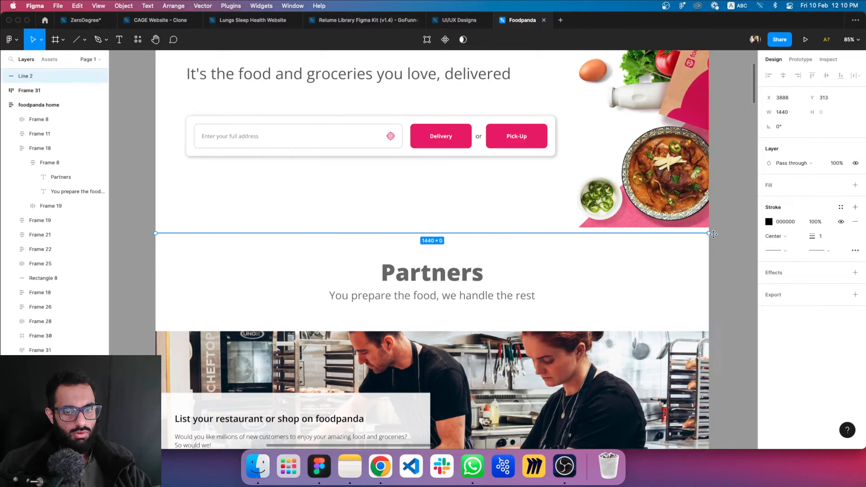
{"action": "left_click", "coordinate": [732, 238]}
Set the divider line's stroke opacity to 10% and move it into the Partners section frame above the heading
{"action": "left_click", "coordinate": [681, 234]}
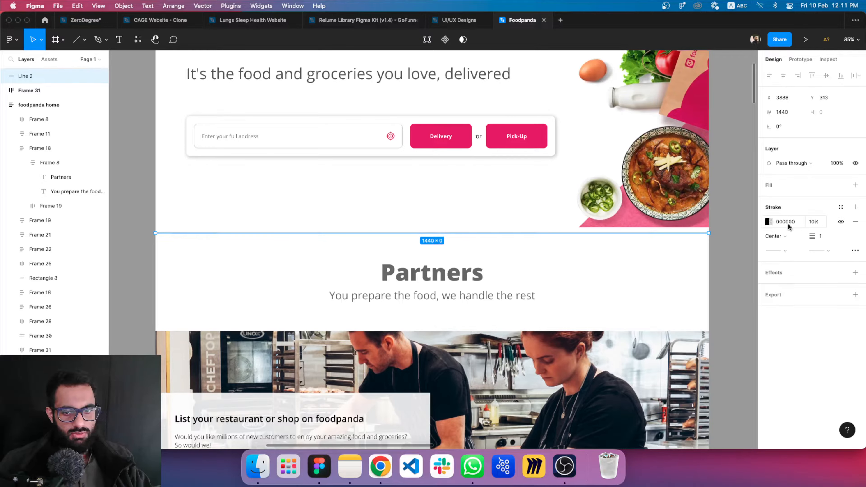
{"action": "left_click", "coordinate": [733, 224]}
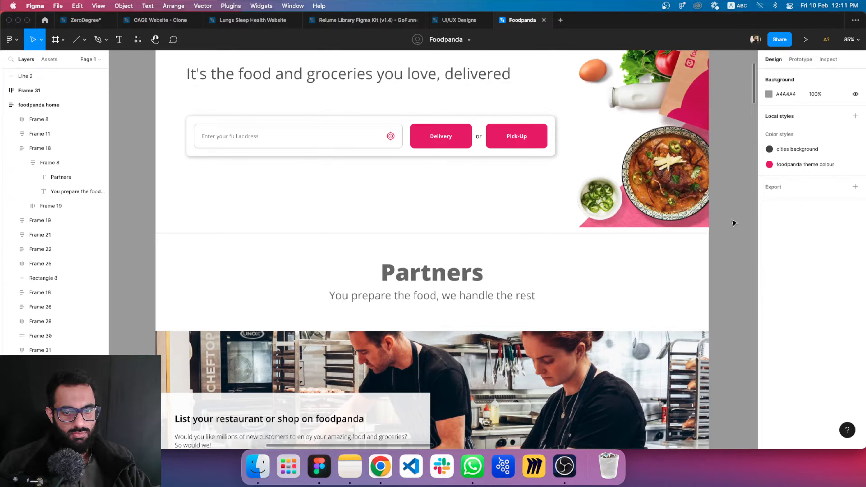
{"action": "left_click", "coordinate": [614, 232]}
{"action": "left_click_drag", "start_coordinate": [614, 232], "coordinate": [615, 232]}
{"action": "left_click", "coordinate": [730, 228]}
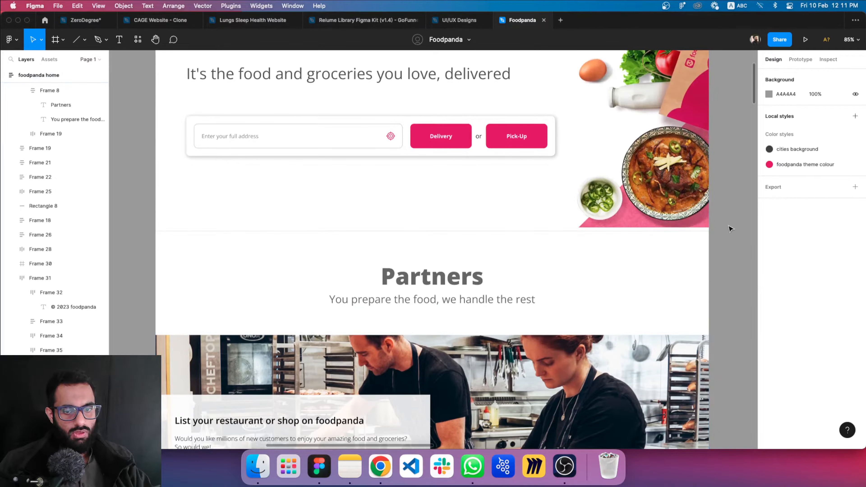
Change the divider line's stroke colour to CACACA and set its opacity to 100%
{"action": "left_click", "coordinate": [458, 232]}
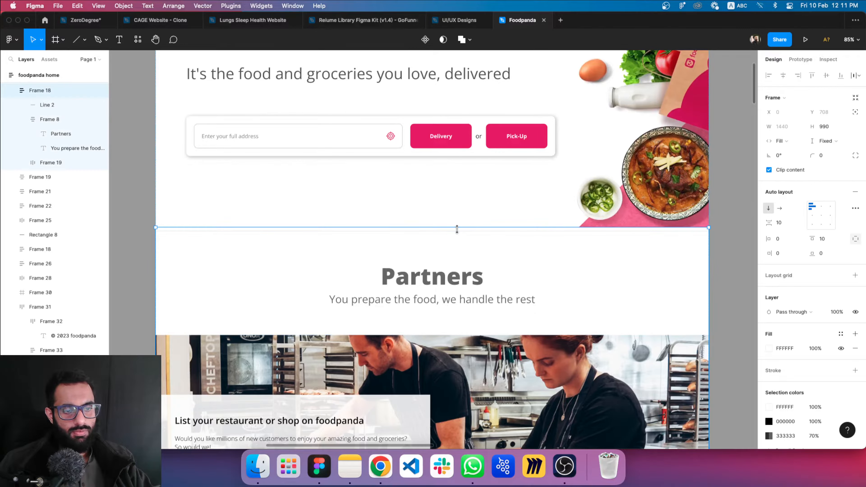
{"action": "left_click", "coordinate": [459, 231]}
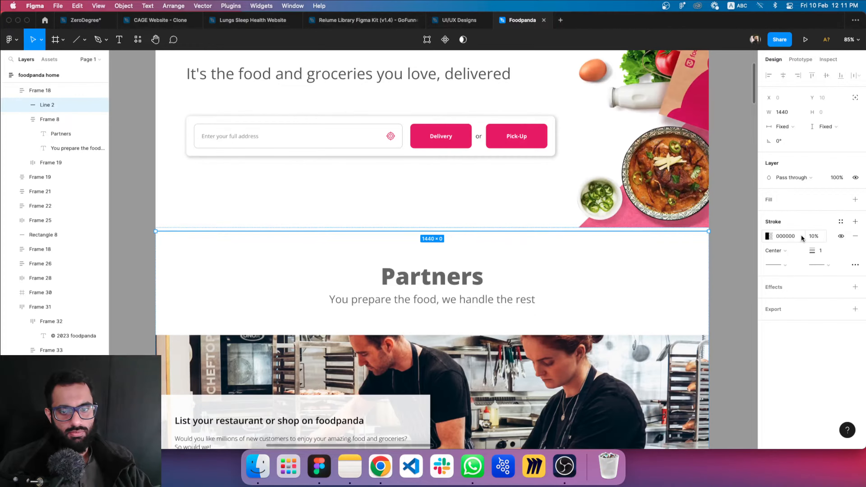
{"action": "left_click", "coordinate": [768, 236]}
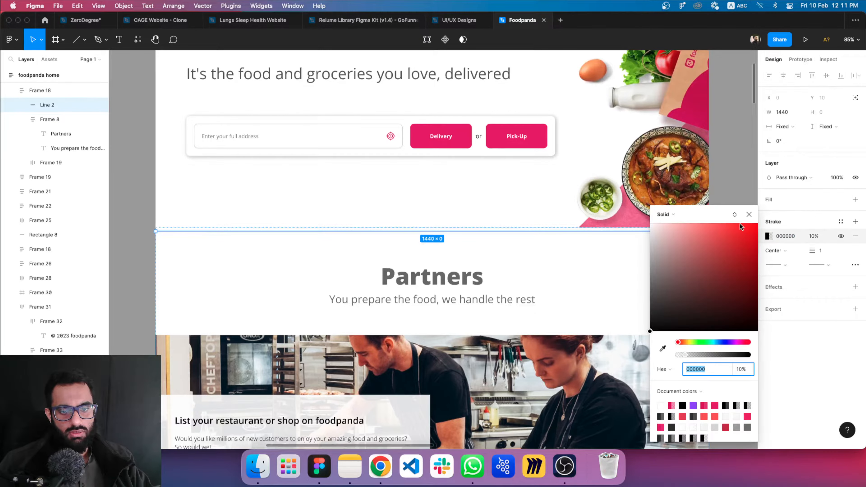
{"action": "left_click", "coordinate": [664, 272]}
{"action": "left_click_drag", "start_coordinate": [651, 253], "coordinate": [650, 246]}
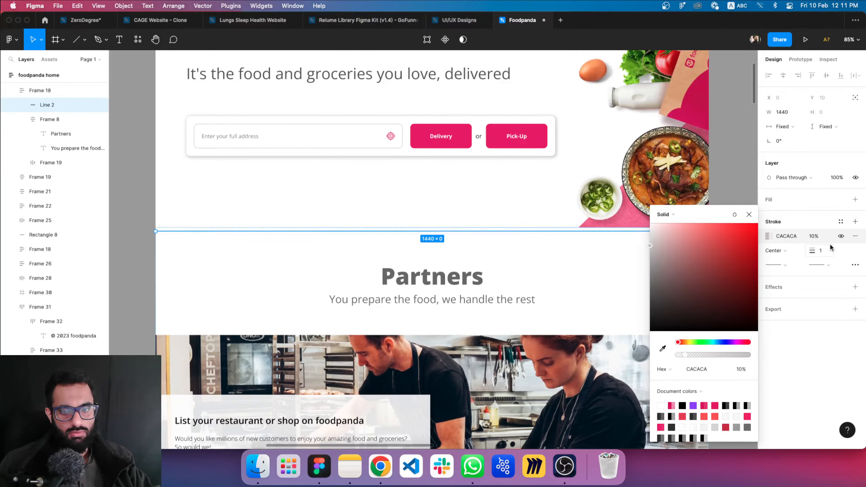
{"action": "left_click", "coordinate": [815, 236]}
{"action": "key", "text": "Return"}
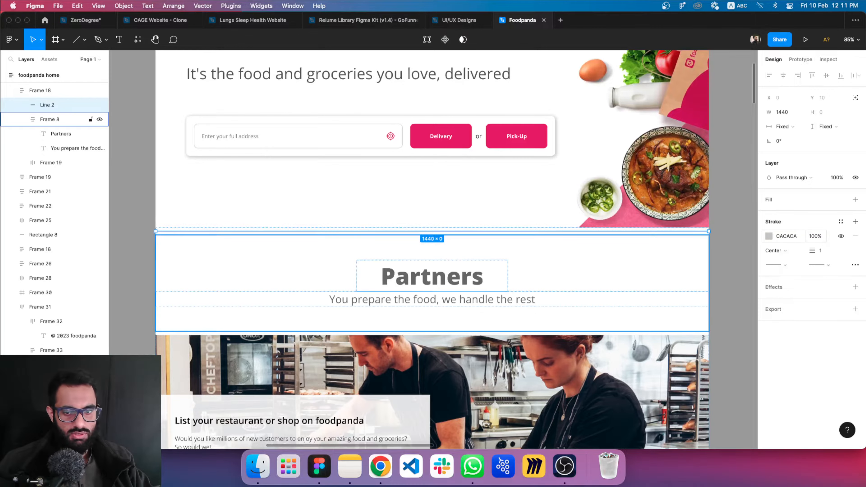
{"action": "key", "text": "Escape"}
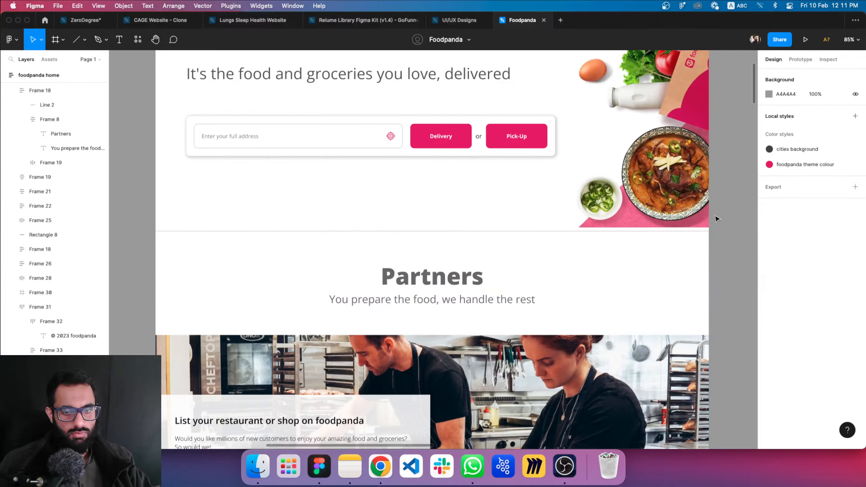
Move the divider line up out of the Partners section frame onto the hero section's lower edge at Y 708
{"action": "double_click", "coordinate": [643, 233]}
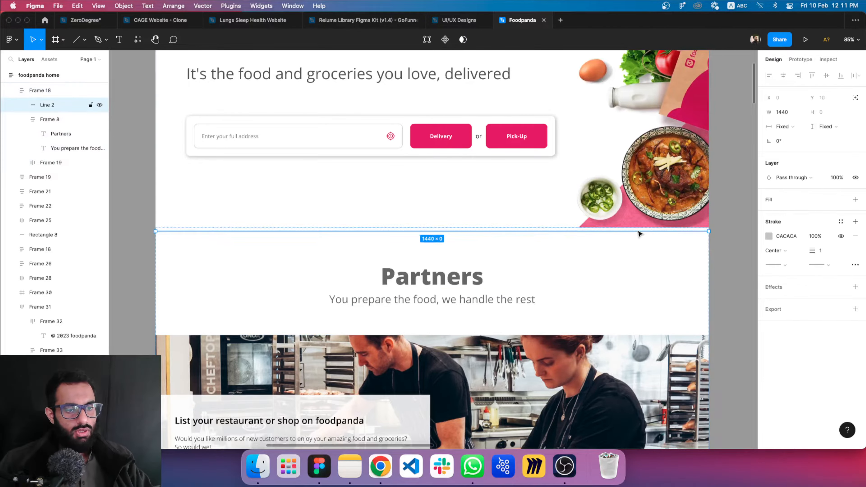
{"action": "left_click", "coordinate": [722, 222]}
{"action": "left_click", "coordinate": [675, 233]}
{"action": "scroll", "coordinate": [617, 225], "scroll_direction": "up", "scroll_amount": 6}
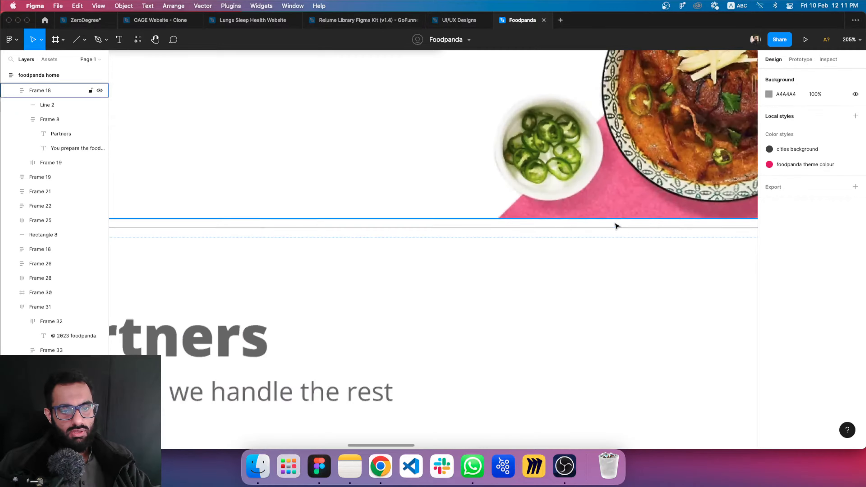
{"action": "left_click", "coordinate": [597, 234]}
{"action": "left_click_drag", "start_coordinate": [598, 234], "coordinate": [600, 217]}
{"action": "scroll", "coordinate": [600, 217], "scroll_direction": "down", "scroll_amount": 10}
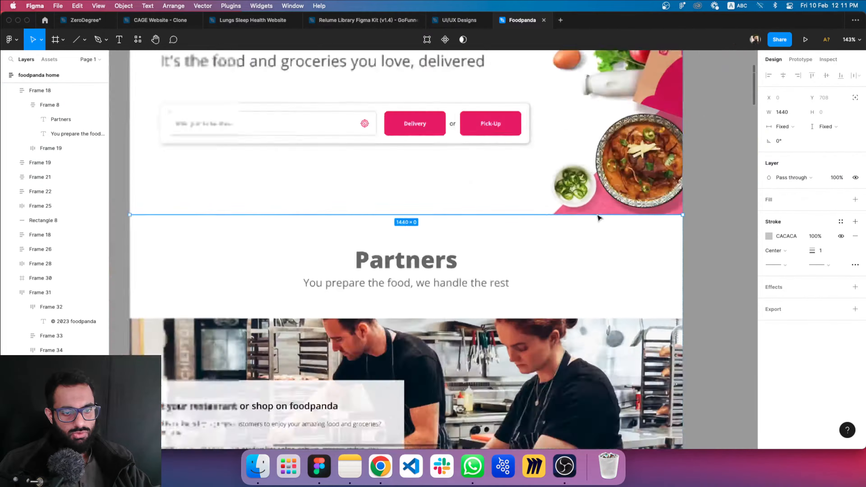
{"action": "left_click", "coordinate": [674, 217]}
Examine the home page from the business account banner down to the Cities heading, including the new divider above Partners
{"action": "scroll", "coordinate": [673, 213], "scroll_direction": "up", "scroll_amount": 2}
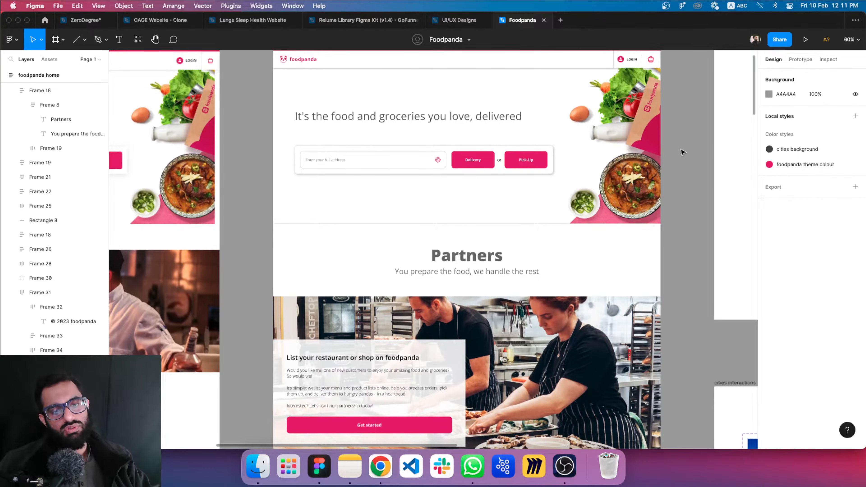
{"action": "scroll", "coordinate": [682, 152], "scroll_direction": "up", "scroll_amount": 5}
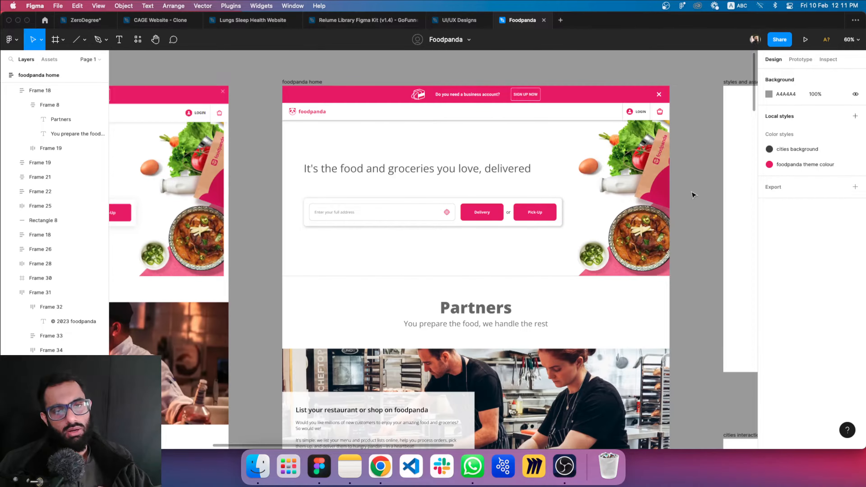
{"action": "scroll", "coordinate": [512, 170], "scroll_direction": "up", "scroll_amount": 5}
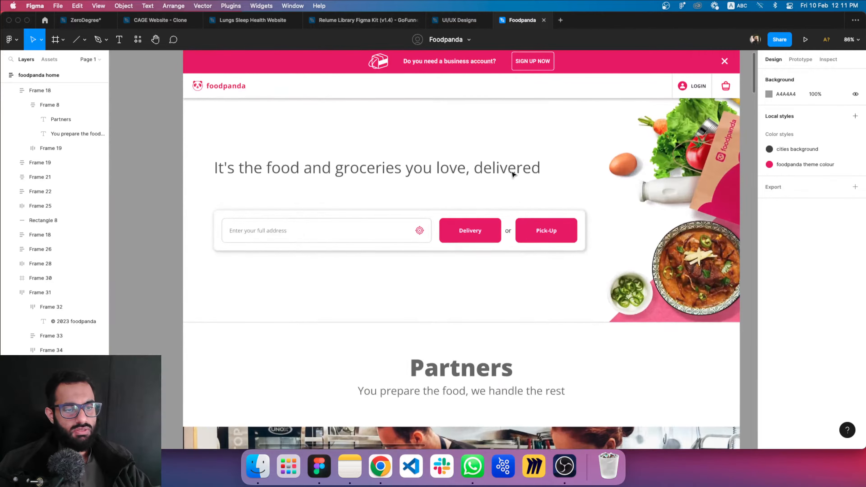
{"action": "scroll", "coordinate": [512, 205], "scroll_direction": "up", "scroll_amount": 3}
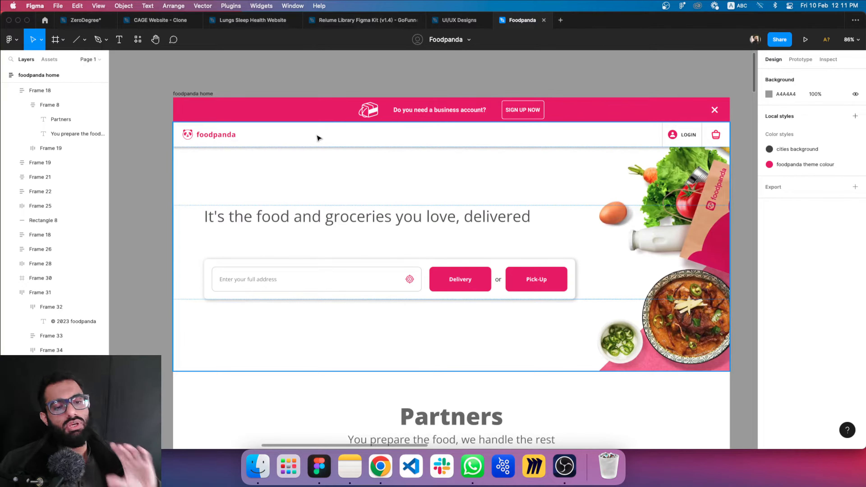
{"action": "scroll", "coordinate": [382, 206], "scroll_direction": "down", "scroll_amount": 10}
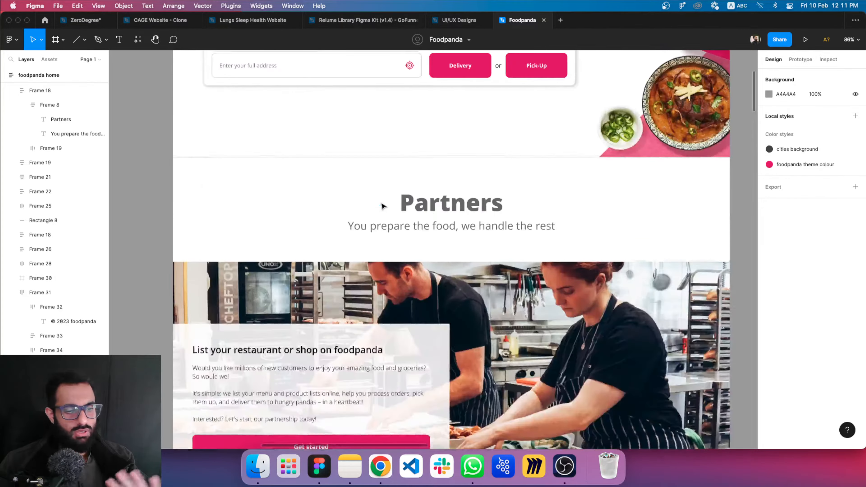
{"action": "scroll", "coordinate": [381, 206], "scroll_direction": "down", "scroll_amount": 2}
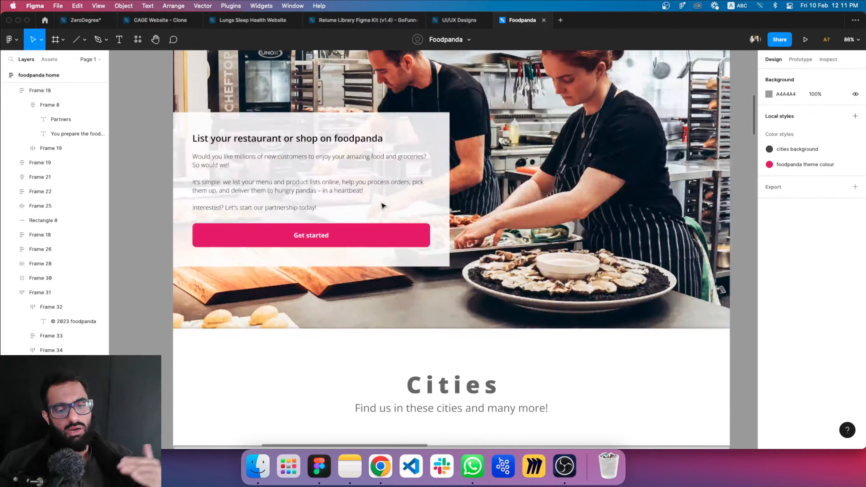
{"action": "scroll", "coordinate": [382, 206], "scroll_direction": "up", "scroll_amount": 3}
{"action": "scroll", "coordinate": [383, 206], "scroll_direction": "up", "scroll_amount": 3}
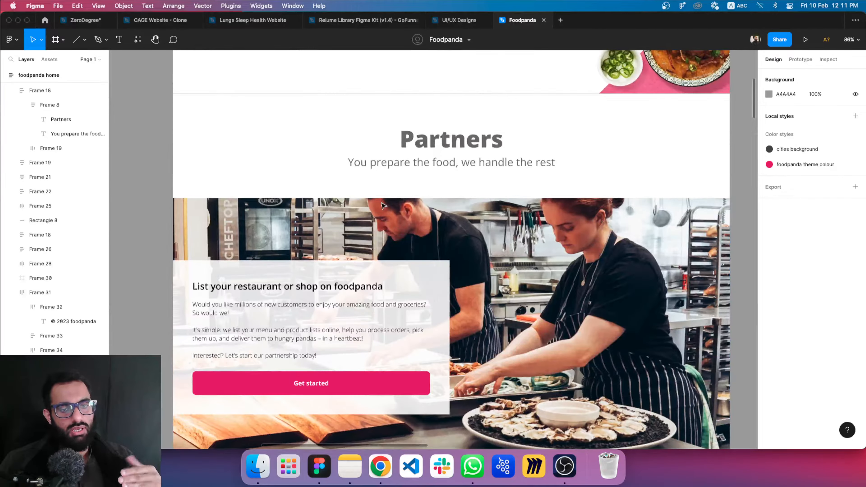
Inspect the Partners heading frame and compare its separation from the hero section with the Cities section's edges
{"action": "left_click", "coordinate": [231, 160]}
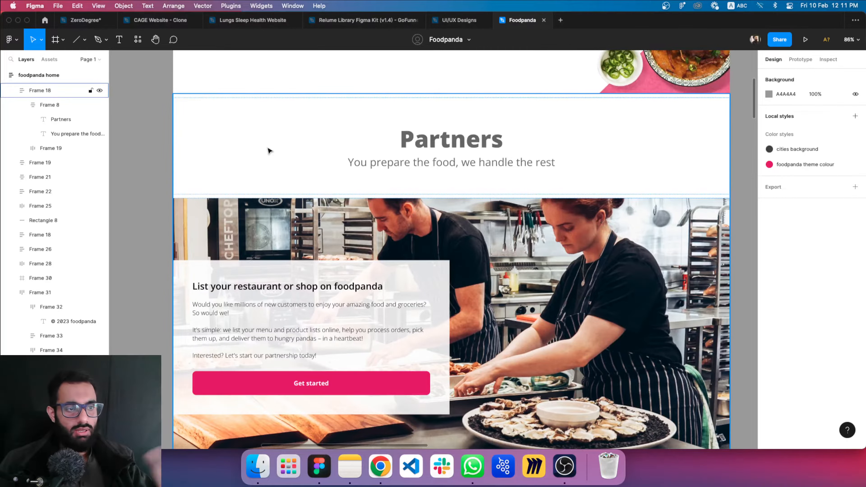
{"action": "scroll", "coordinate": [268, 147], "scroll_direction": "up", "scroll_amount": 4}
{"action": "left_click", "coordinate": [209, 261]}
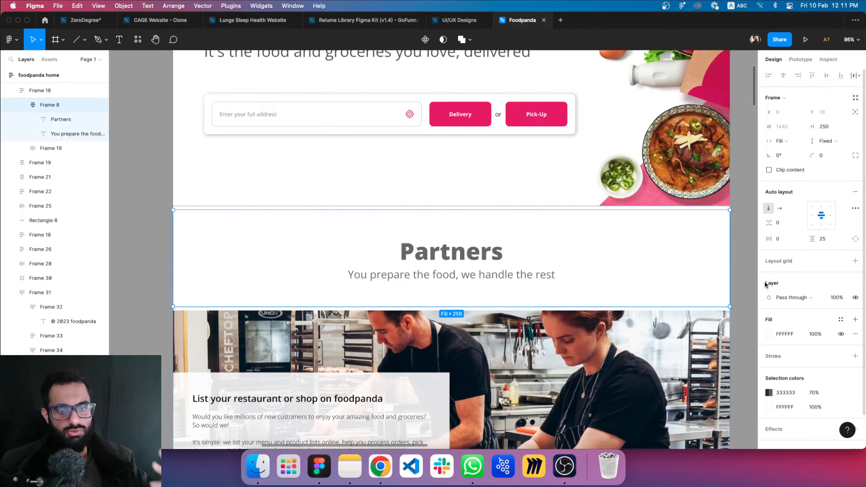
{"action": "scroll", "coordinate": [404, 341], "scroll_direction": "up", "scroll_amount": 5}
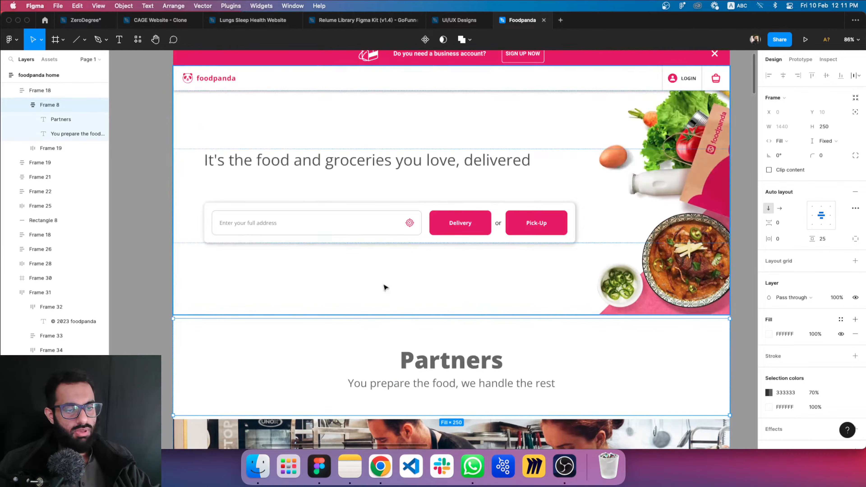
{"action": "scroll", "coordinate": [385, 329], "scroll_direction": "down", "scroll_amount": 3}
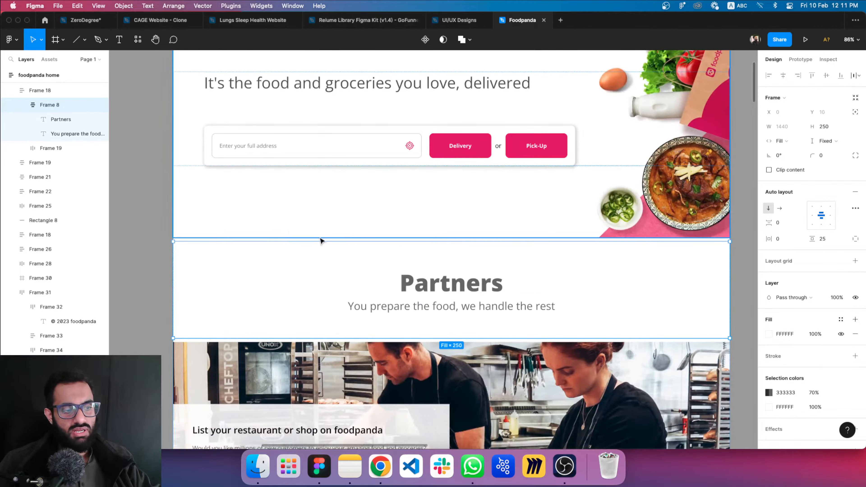
{"action": "left_click", "coordinate": [735, 192]}
{"action": "scroll", "coordinate": [667, 185], "scroll_direction": "down", "scroll_amount": 15}
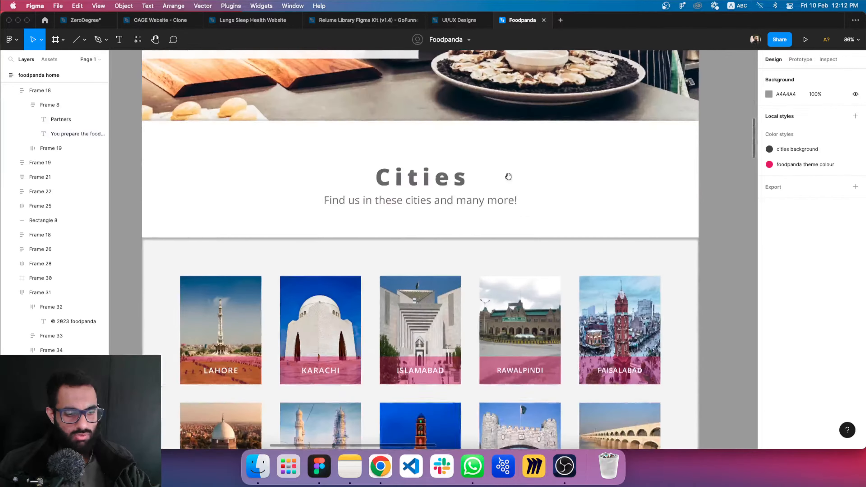
{"action": "left_click_drag", "start_coordinate": [508, 176], "coordinate": [503, 264]}
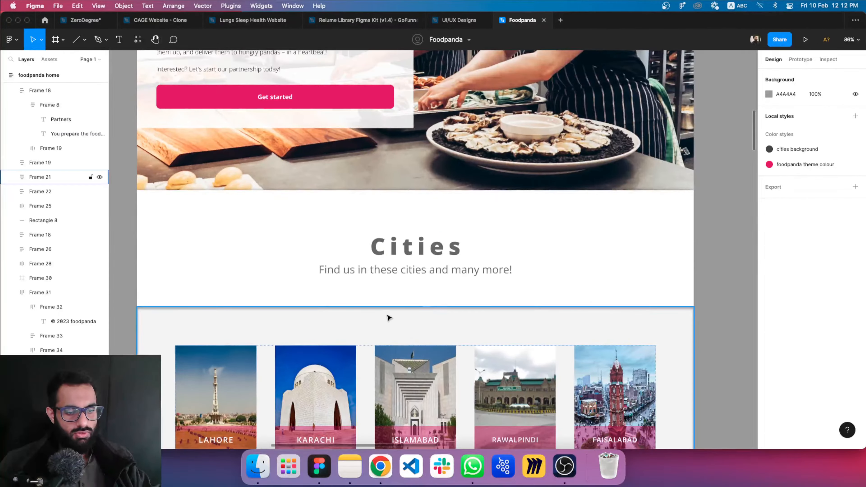
{"action": "scroll", "coordinate": [450, 280], "scroll_direction": "up", "scroll_amount": 15}
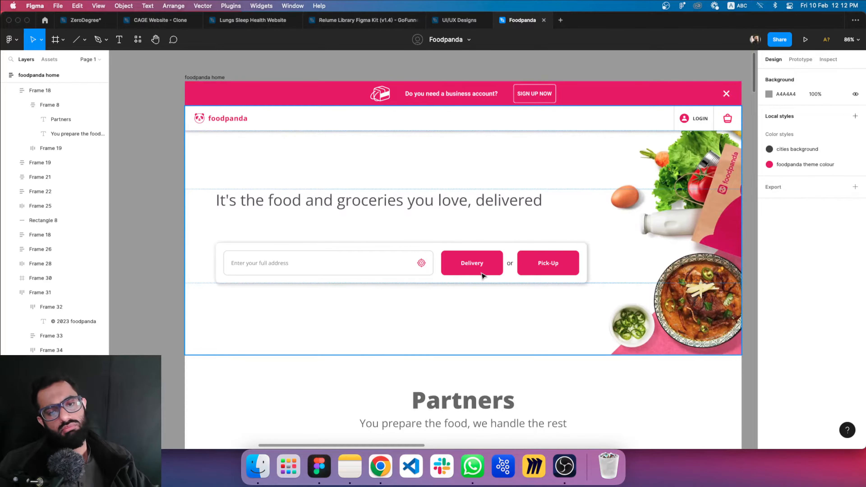
{"action": "scroll", "coordinate": [340, 163], "scroll_direction": "down", "scroll_amount": 6}
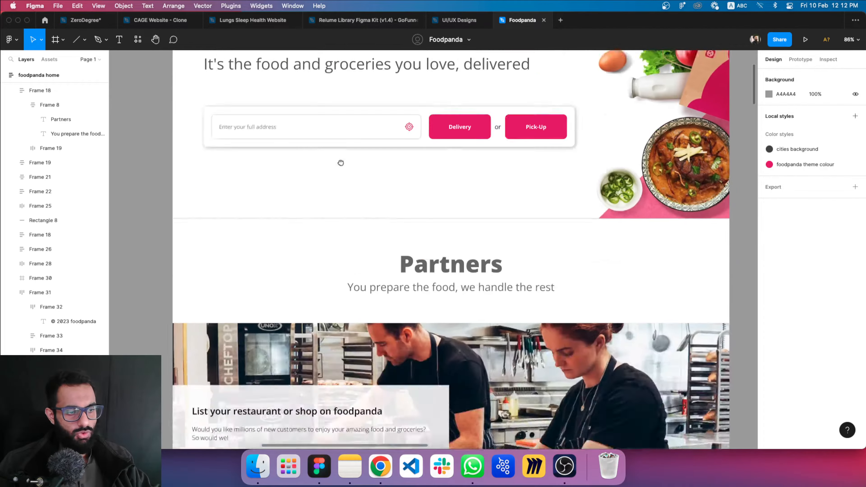
{"action": "scroll", "coordinate": [407, 256], "scroll_direction": "down", "scroll_amount": 5}
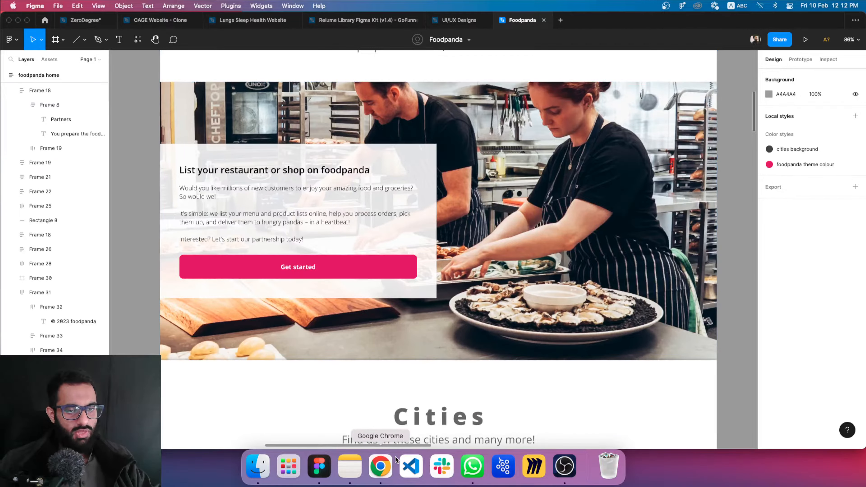
Switch to Chrome, search Google for figma in a new tab and open the official Figma result
{"action": "left_click", "coordinate": [380, 466]}
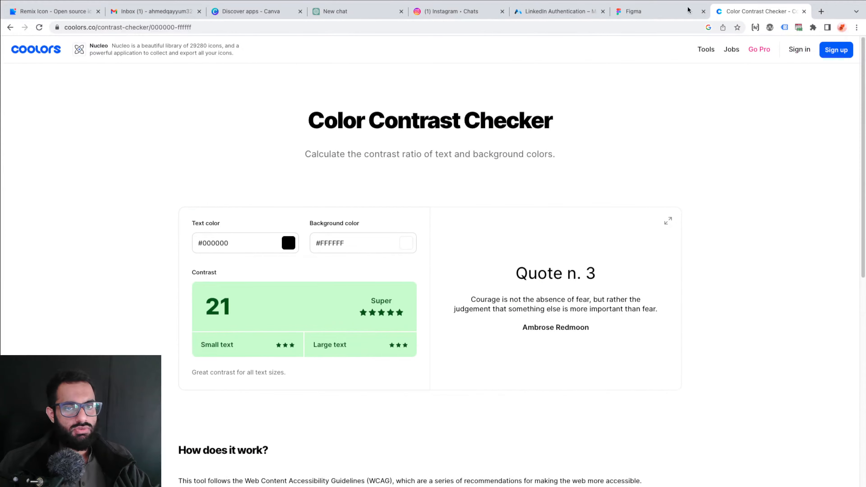
{"action": "left_click", "coordinate": [821, 12]}
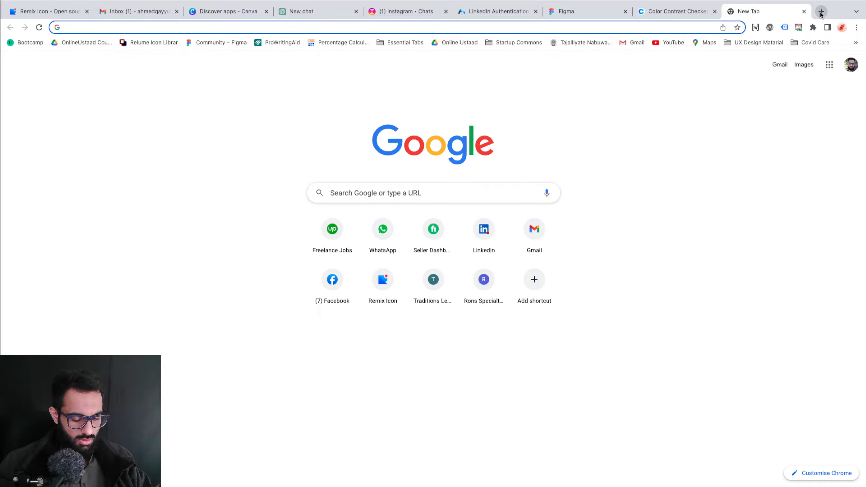
{"action": "type", "text": "figma"}
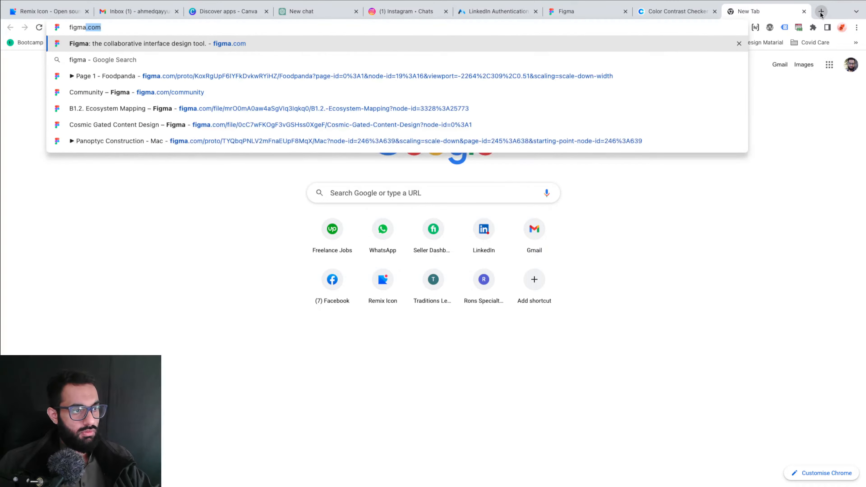
{"action": "key", "text": "BackSpace"}
{"action": "key", "text": "Return"}
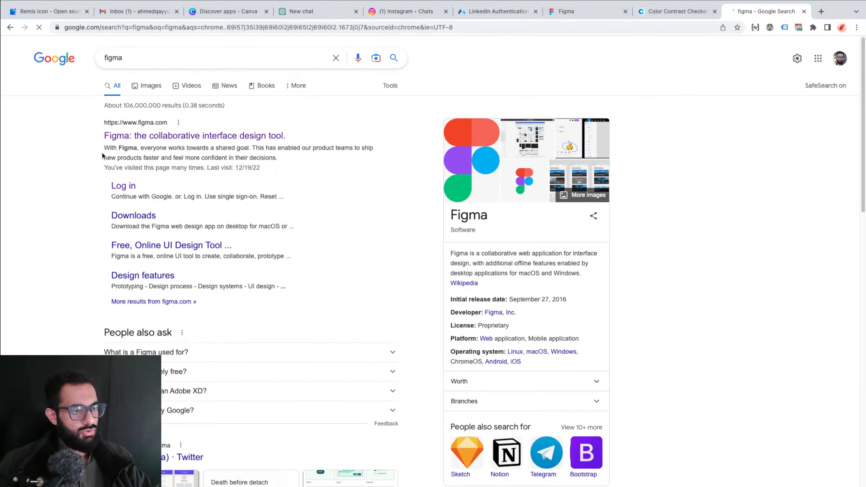
{"action": "left_click", "coordinate": [134, 142]}
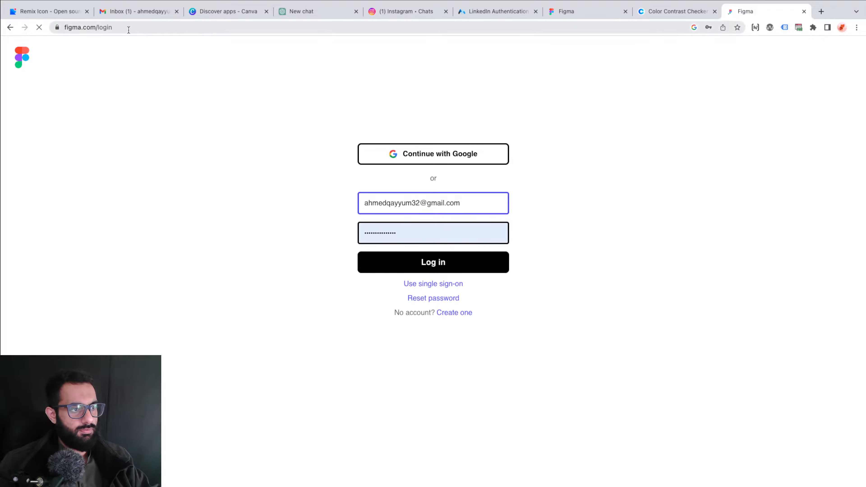
Shorten the login page's address to figma.com and load the Figma home page
{"action": "left_click_drag", "start_coordinate": [129, 30], "coordinate": [96, 29]}
{"action": "key", "text": "BackSpace"}
{"action": "key", "text": "Return"}
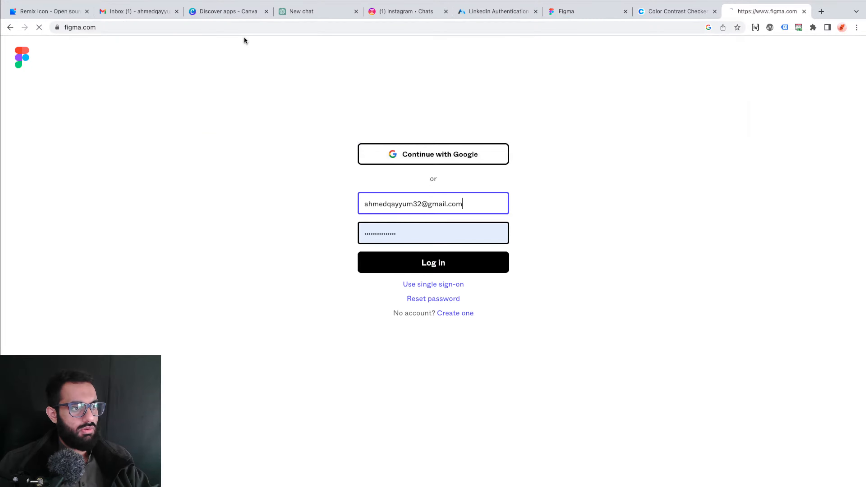
Zoom the Figma home page out to 75% and dismiss the Google sign-in prompt
{"action": "mouse_move", "coordinate": [606, 68]}
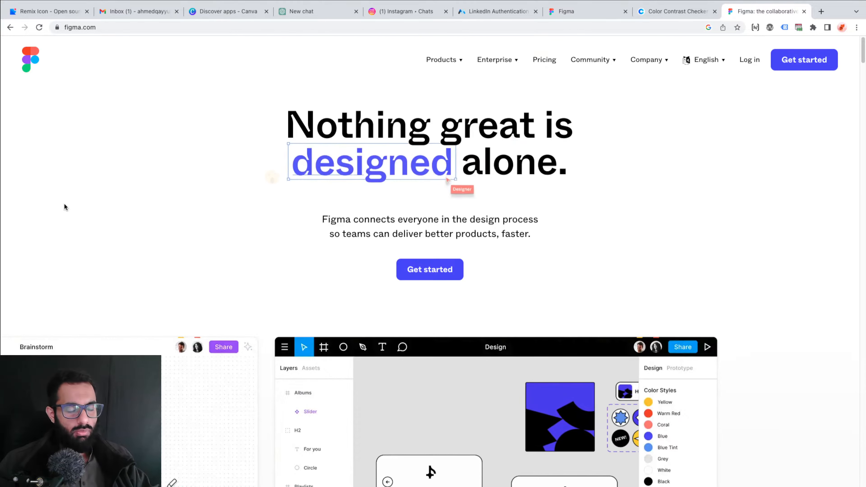
{"action": "key", "text": "ctrl+minus"}
{"action": "key", "text": "ctrl+minus"}
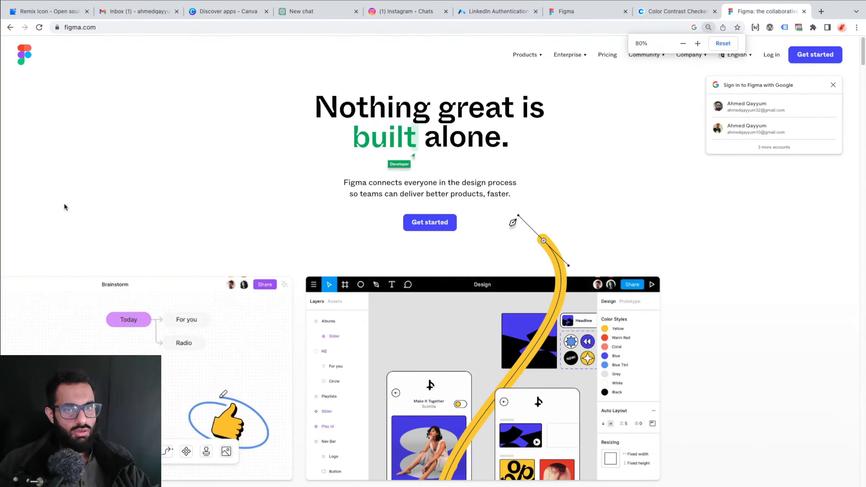
{"action": "key", "text": "ctrl+minus"}
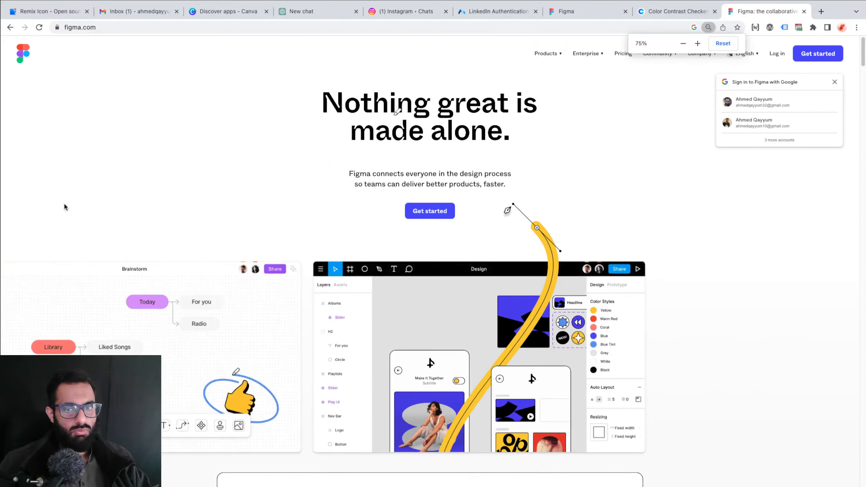
{"action": "left_click", "coordinate": [833, 83]}
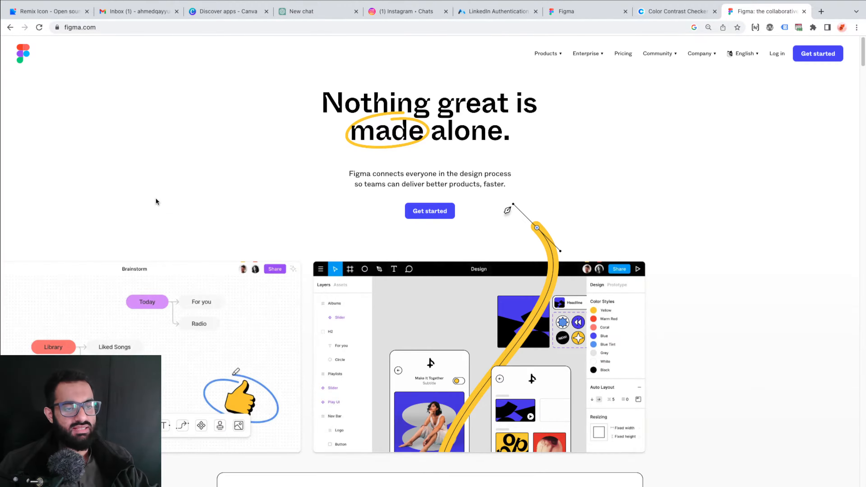
Examine how the Figma home page separates its sections, from the hero down to the footer and back to the community section
{"action": "scroll", "coordinate": [155, 199], "scroll_direction": "down", "scroll_amount": 15}
{"action": "scroll", "coordinate": [155, 198], "scroll_direction": "down", "scroll_amount": 10}
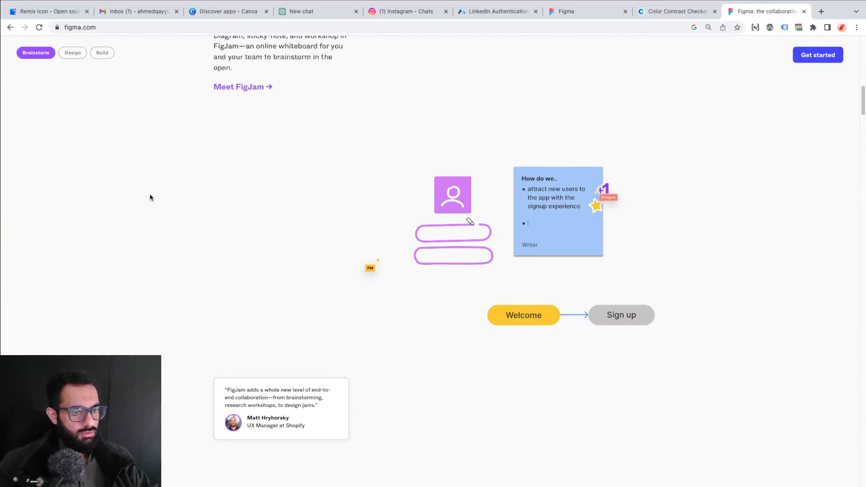
{"action": "scroll", "coordinate": [150, 194], "scroll_direction": "down", "scroll_amount": 10}
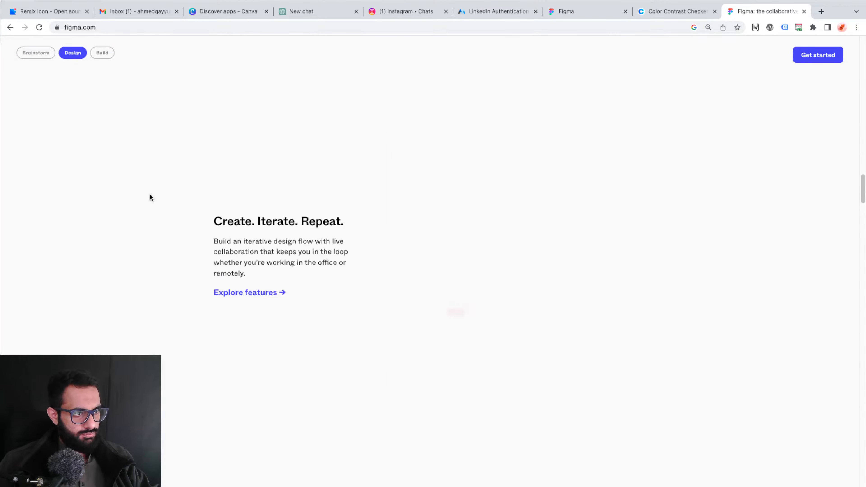
{"action": "scroll", "coordinate": [150, 194], "scroll_direction": "down", "scroll_amount": 10}
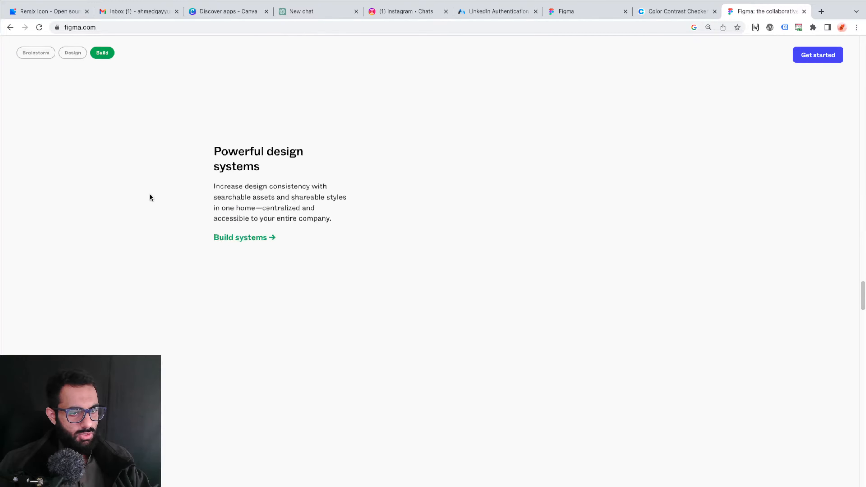
{"action": "scroll", "coordinate": [149, 197], "scroll_direction": "down", "scroll_amount": 10}
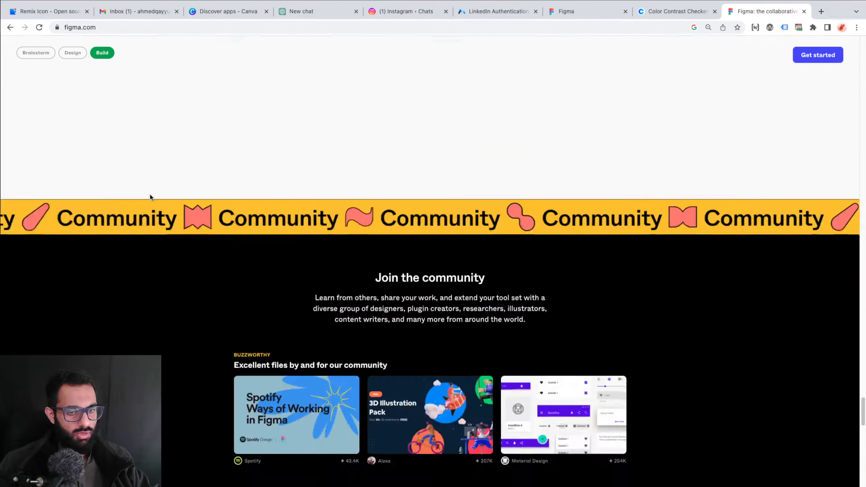
{"action": "scroll", "coordinate": [150, 197], "scroll_direction": "down", "scroll_amount": 5}
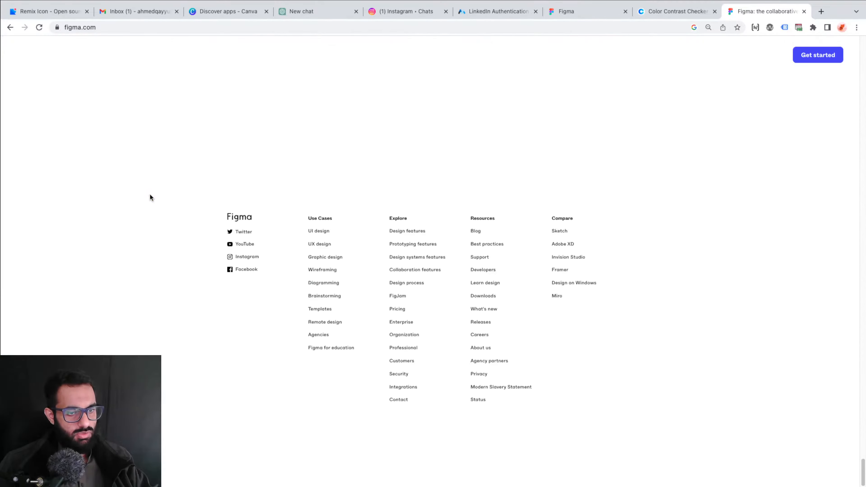
{"action": "scroll", "coordinate": [149, 197], "scroll_direction": "up", "scroll_amount": 10}
{"action": "scroll", "coordinate": [151, 197], "scroll_direction": "up", "scroll_amount": 10}
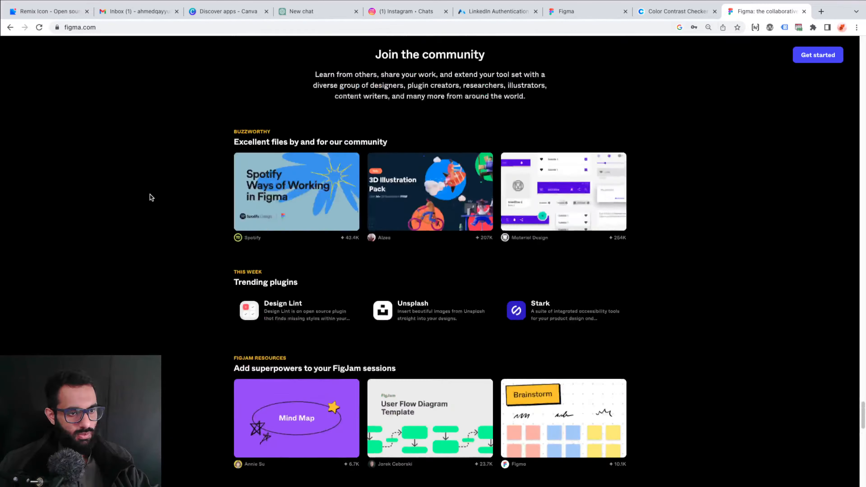
Enlarge the Figma home page to 100% and examine the background transitions between the Build, community and testimonial sections
{"action": "key", "text": "super+plus"}
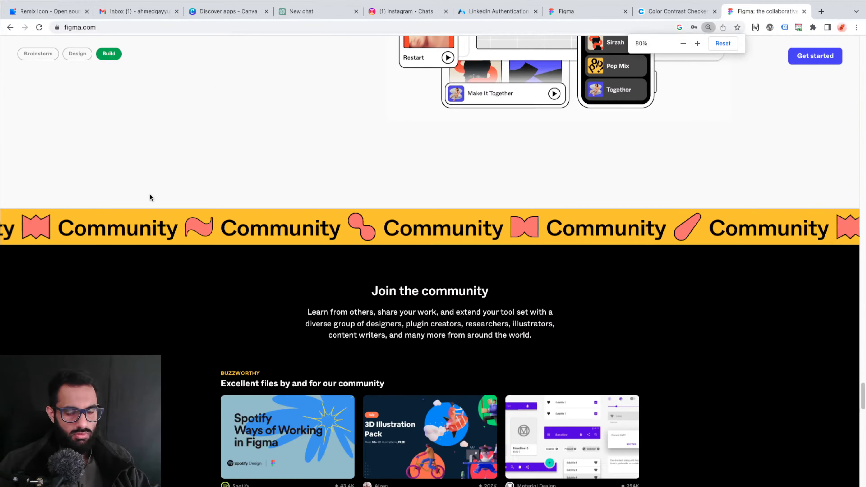
{"action": "scroll", "coordinate": [150, 197], "scroll_direction": "down", "scroll_amount": 6}
{"action": "key", "text": "super+plus"}
{"action": "key", "text": "super+plus"}
{"action": "scroll", "coordinate": [204, 283], "scroll_direction": "up", "scroll_amount": 15}
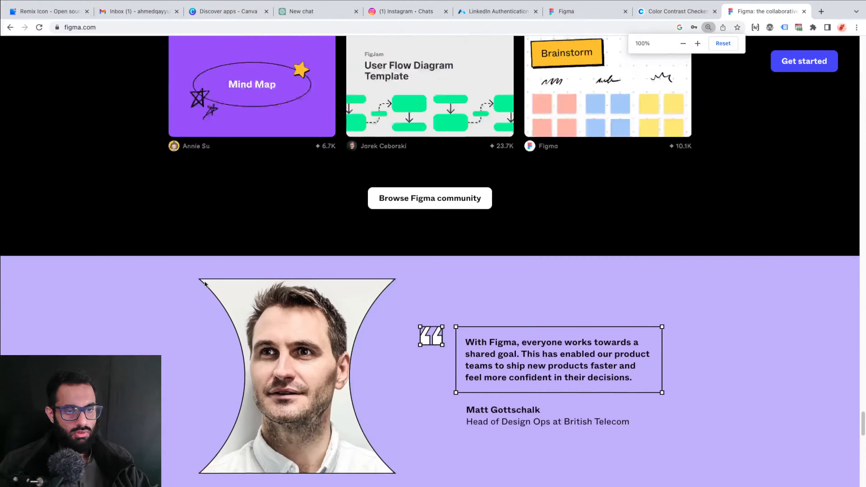
{"action": "scroll", "coordinate": [204, 284], "scroll_direction": "up", "scroll_amount": 4}
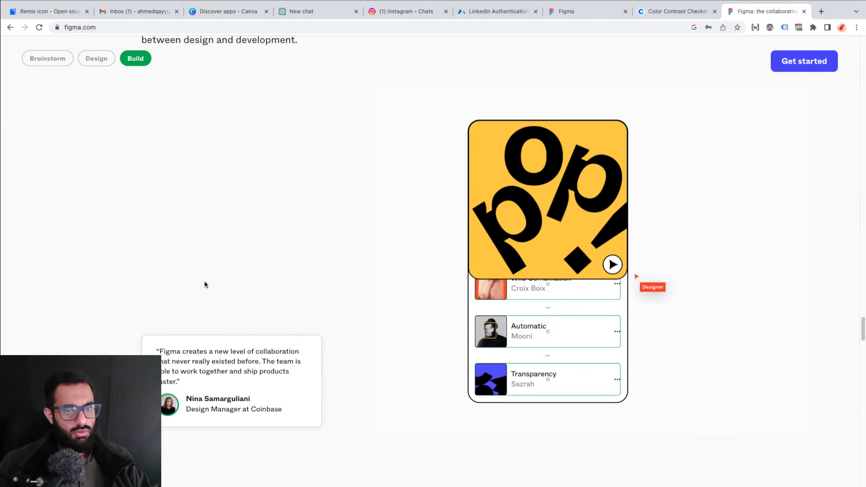
{"action": "scroll", "coordinate": [204, 283], "scroll_direction": "down", "scroll_amount": 3}
{"action": "scroll", "coordinate": [204, 284], "scroll_direction": "down", "scroll_amount": 3}
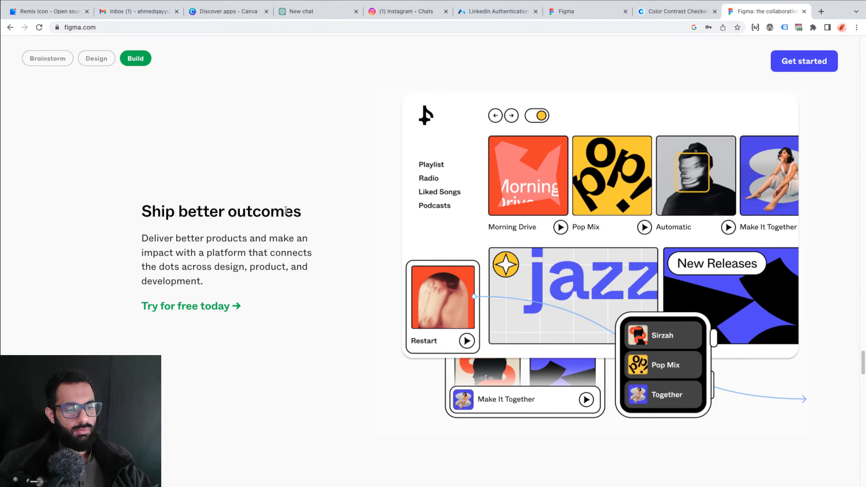
{"action": "scroll", "coordinate": [145, 236], "scroll_direction": "down", "scroll_amount": 12}
{"action": "scroll", "coordinate": [139, 214], "scroll_direction": "down", "scroll_amount": 4}
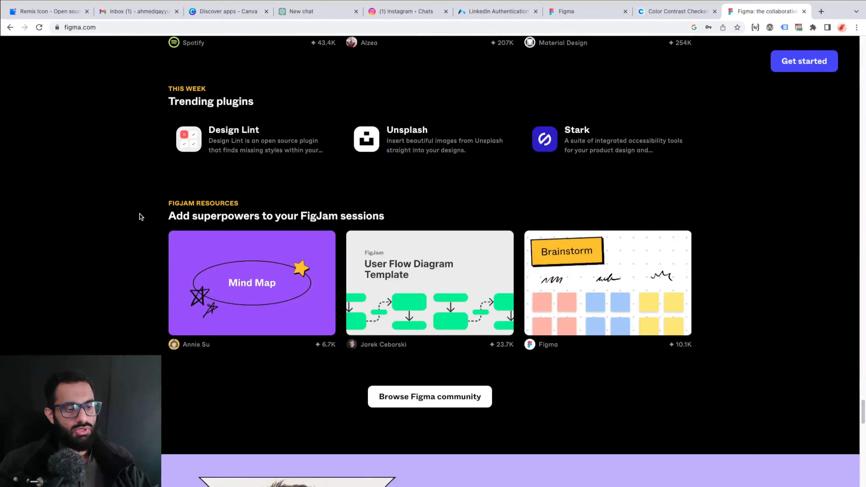
{"action": "scroll", "coordinate": [141, 213], "scroll_direction": "down", "scroll_amount": 5}
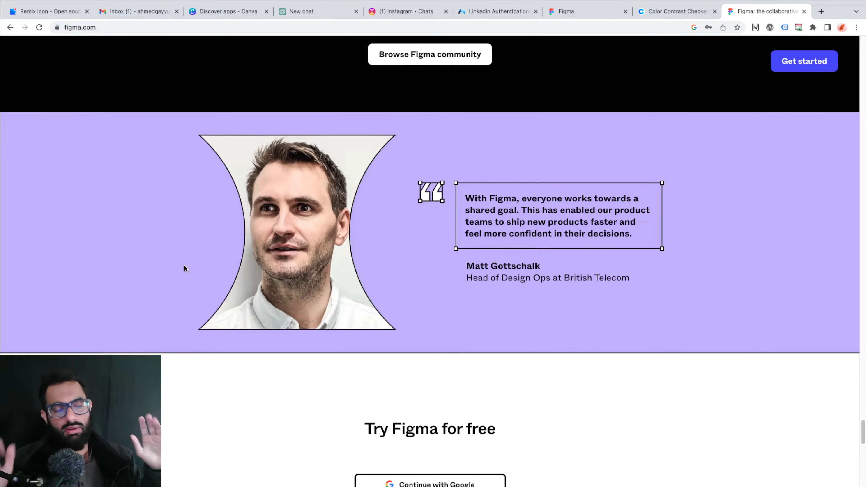
{"action": "scroll", "coordinate": [118, 163], "scroll_direction": "down", "scroll_amount": 1}
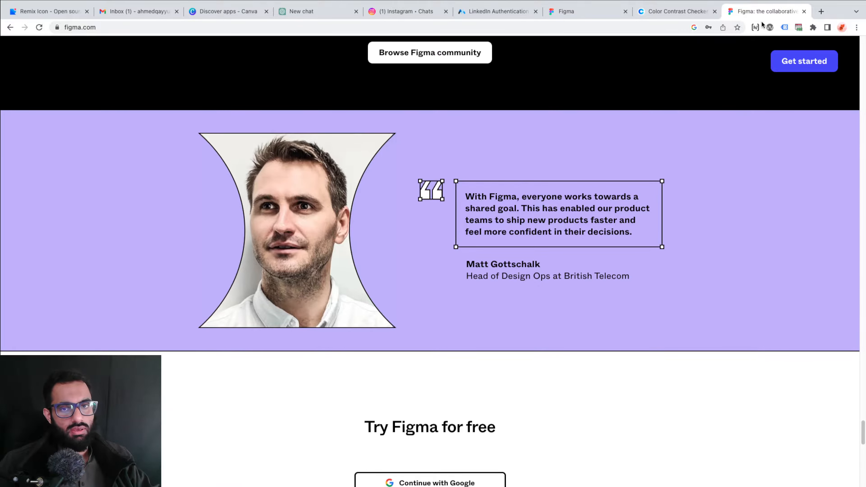
Load the Dell website in a new browser tab as a second reference
{"action": "left_click", "coordinate": [821, 12]}
{"action": "type", "text": "e"}
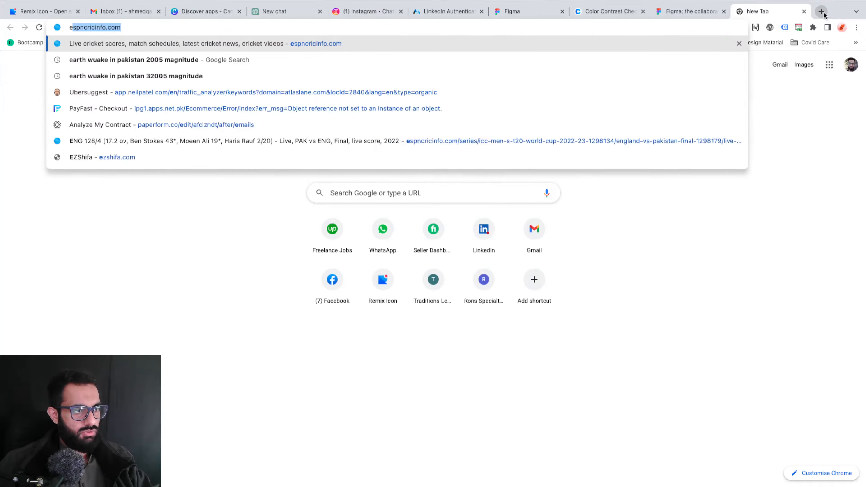
{"action": "key", "text": "BackSpace"}
{"action": "key", "text": "BackSpace"}
{"action": "type", "text": "dell"}
{"action": "key", "text": "Return"}
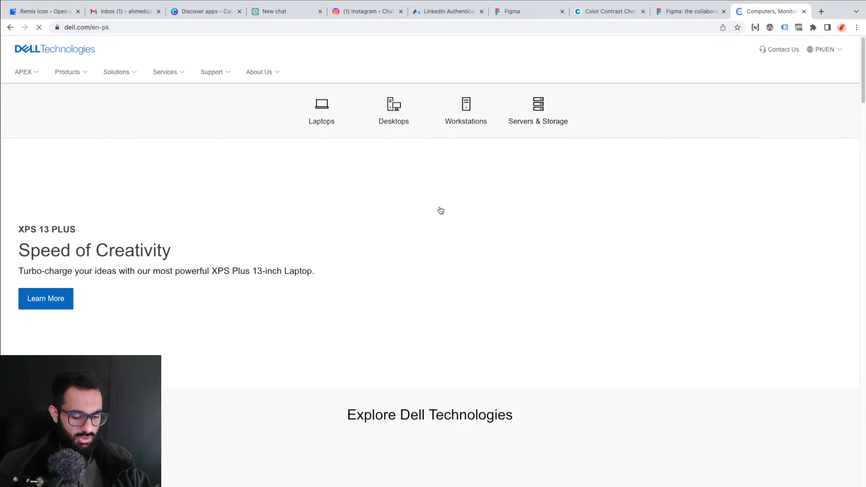
Zoom the Dell home page out to 25% and examine its overall section layout from top to footer
{"action": "key", "text": "ctrl+minus"}
{"action": "key", "text": "ctrl+minus"}
{"action": "key", "text": "ctrl+minus"}
{"action": "key", "text": "ctrl+minus"}
{"action": "key", "text": "ctrl+minus"}
{"action": "key", "text": "ctrl+minus"}
{"action": "key", "text": "ctrl+minus"}
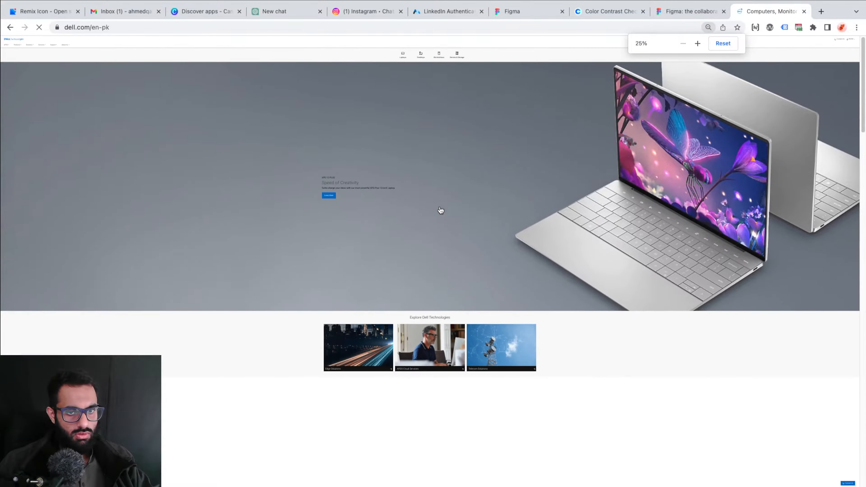
{"action": "scroll", "coordinate": [440, 210], "scroll_direction": "down", "scroll_amount": 10}
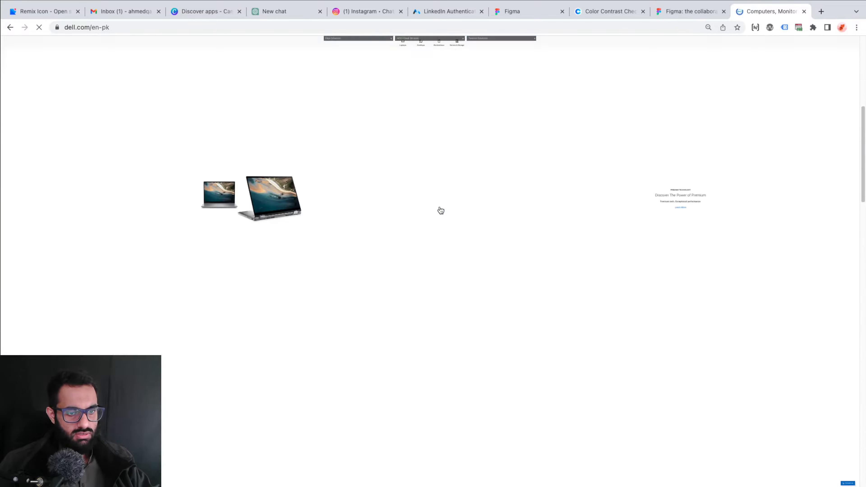
{"action": "scroll", "coordinate": [441, 210], "scroll_direction": "down", "scroll_amount": 10}
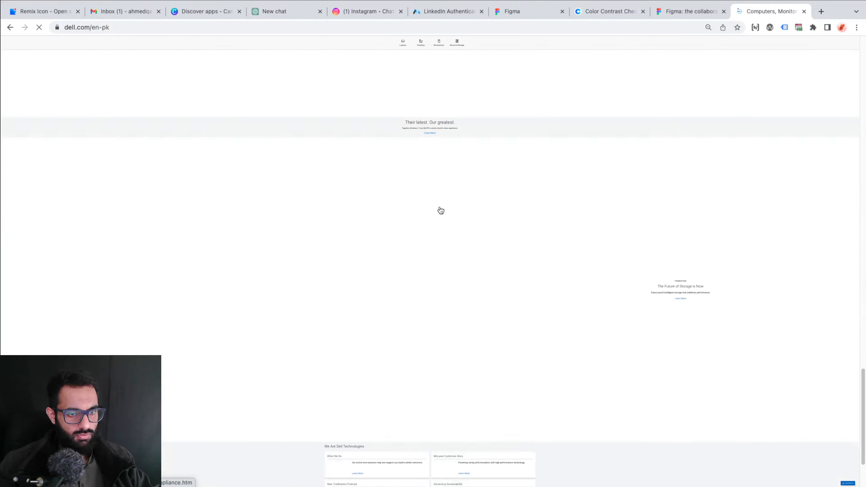
{"action": "scroll", "coordinate": [440, 210], "scroll_direction": "down", "scroll_amount": 5}
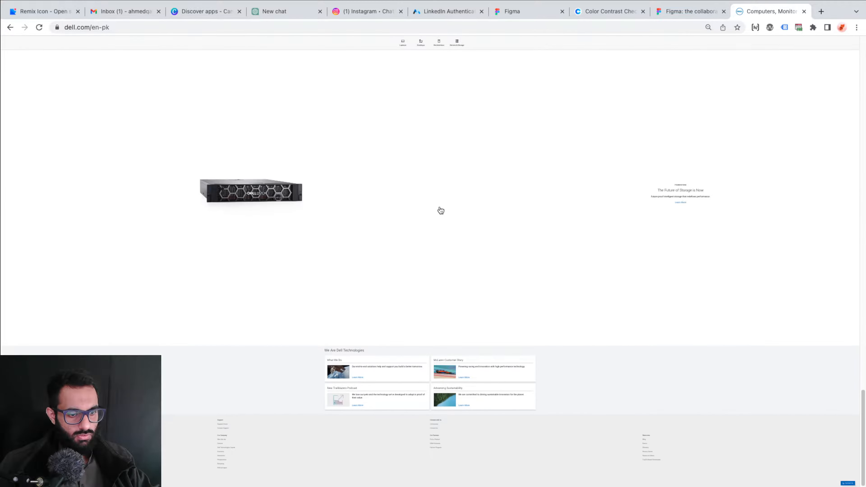
{"action": "scroll", "coordinate": [440, 210], "scroll_direction": "up", "scroll_amount": 10}
{"action": "scroll", "coordinate": [441, 210], "scroll_direction": "up", "scroll_amount": 10}
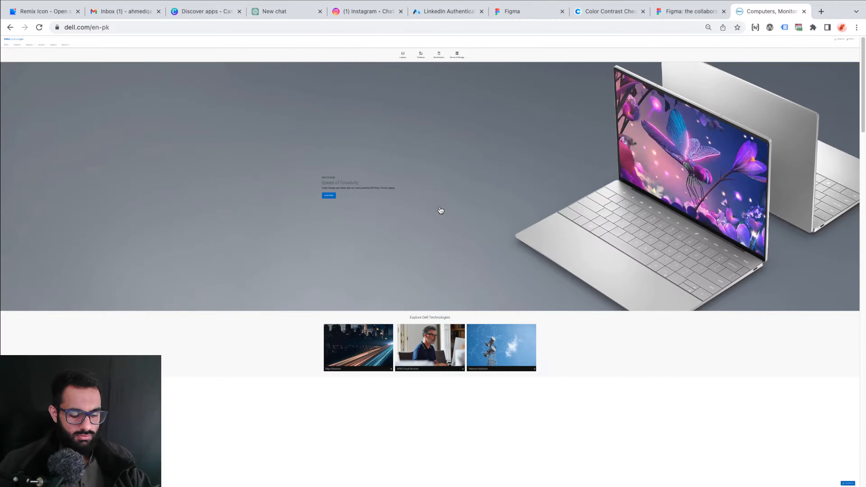
Enlarge the Dell home page to 100% zoom
{"action": "key", "text": "ctrl+plus"}
{"action": "key", "text": "ctrl+plus"}
{"action": "key", "text": "ctrl+plus"}
{"action": "key", "text": "ctrl+plus"}
{"action": "key", "text": "ctrl+plus"}
{"action": "key", "text": "ctrl+plus"}
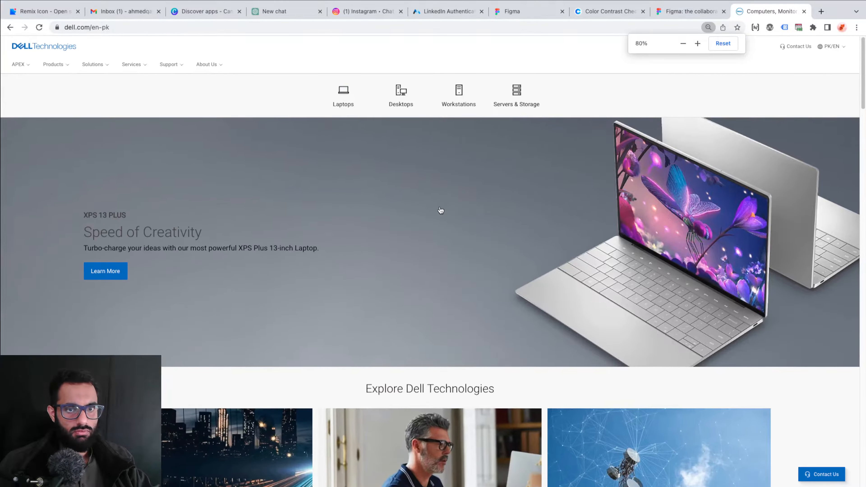
{"action": "key", "text": "ctrl+plus"}
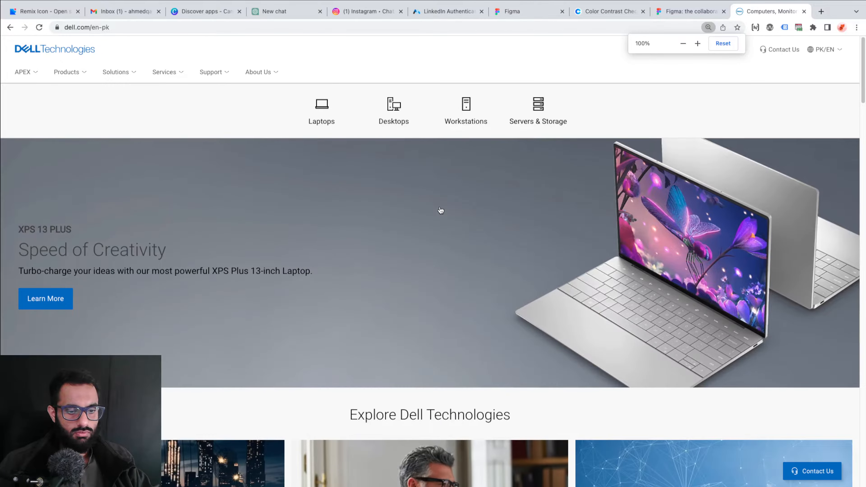
Set the Dell home page zoom to 50% around the Explore Dell Technologies section
{"action": "scroll", "coordinate": [212, 311], "scroll_direction": "down", "scroll_amount": 5}
{"action": "key", "text": "ctrl+minus"}
{"action": "key", "text": "ctrl+minus"}
{"action": "key", "text": "ctrl+minus"}
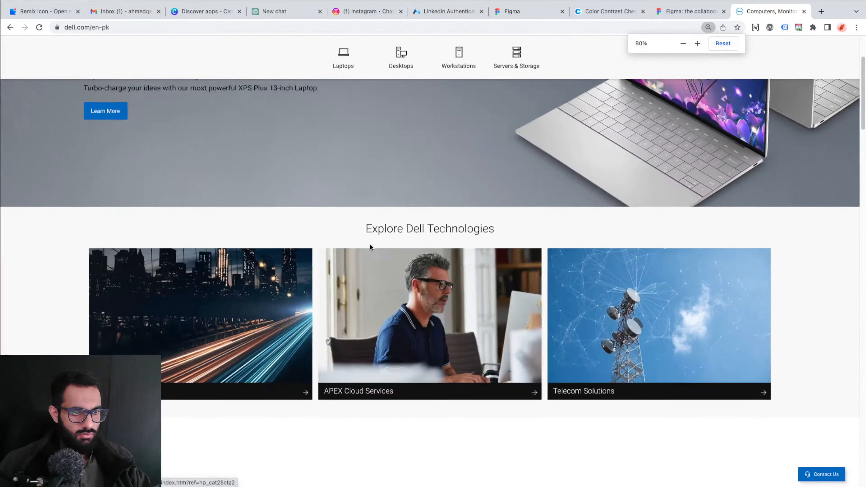
{"action": "key", "text": "ctrl+minus"}
{"action": "key", "text": "ctrl+minus"}
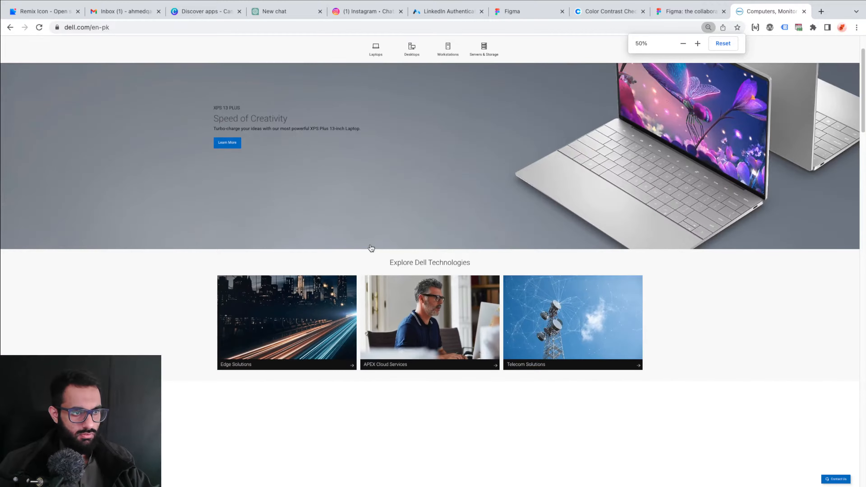
Examine how background shades and white space separate the hero, Explore, product and support sections of the Dell page
{"action": "scroll", "coordinate": [208, 286], "scroll_direction": "down", "scroll_amount": 10}
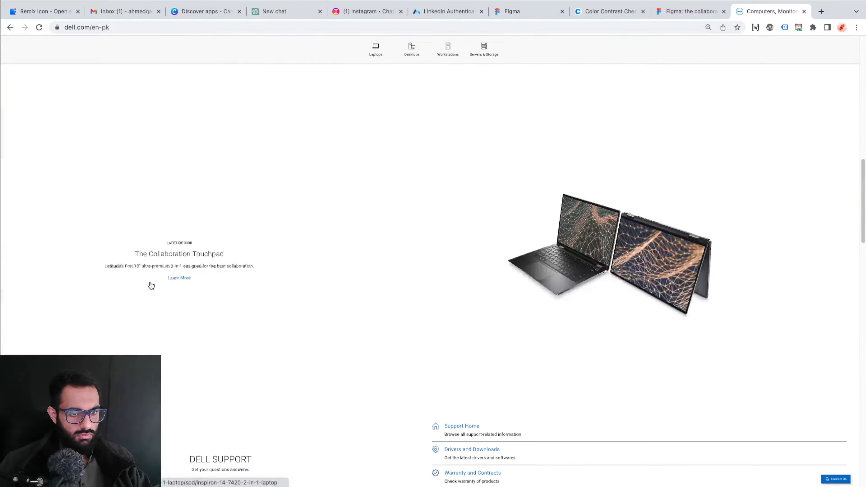
{"action": "scroll", "coordinate": [151, 286], "scroll_direction": "down", "scroll_amount": 8}
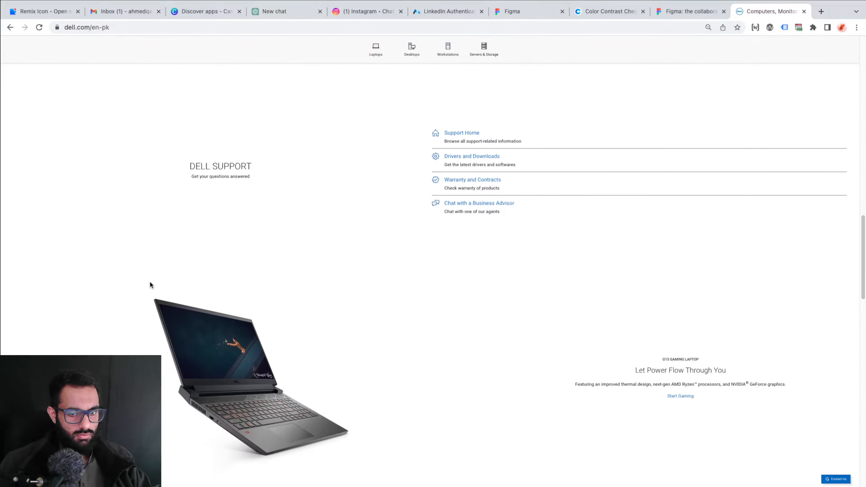
{"action": "scroll", "coordinate": [150, 285], "scroll_direction": "up", "scroll_amount": 18}
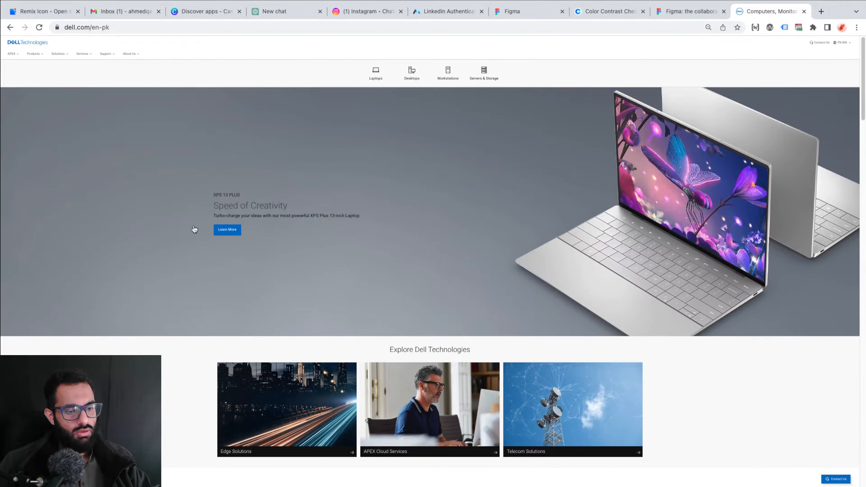
{"action": "scroll", "coordinate": [177, 227], "scroll_direction": "down", "scroll_amount": 8}
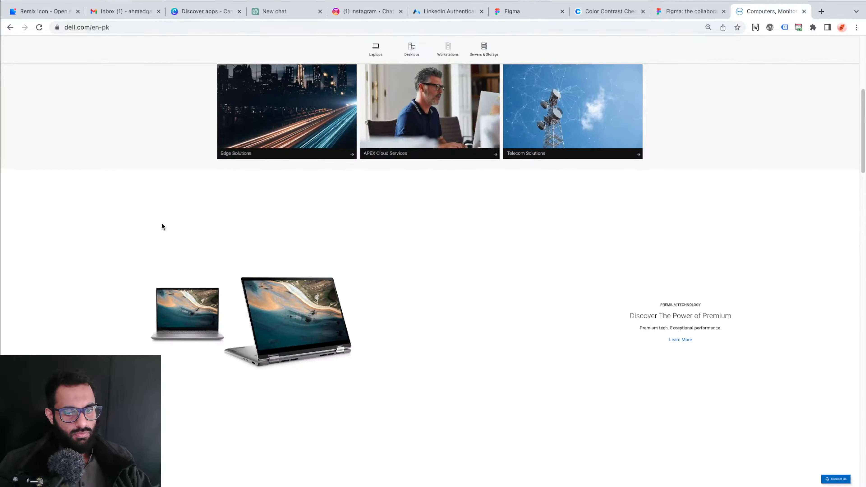
{"action": "scroll", "coordinate": [161, 224], "scroll_direction": "up", "scroll_amount": 8}
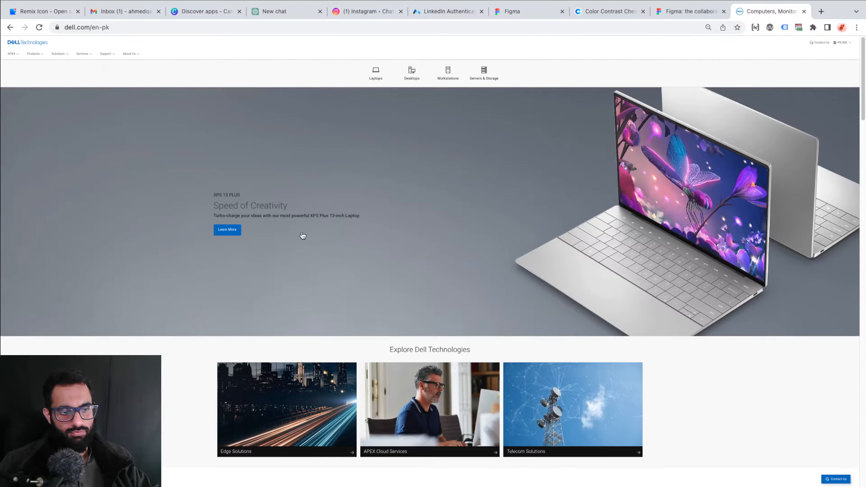
{"action": "scroll", "coordinate": [301, 236], "scroll_direction": "down", "scroll_amount": 7}
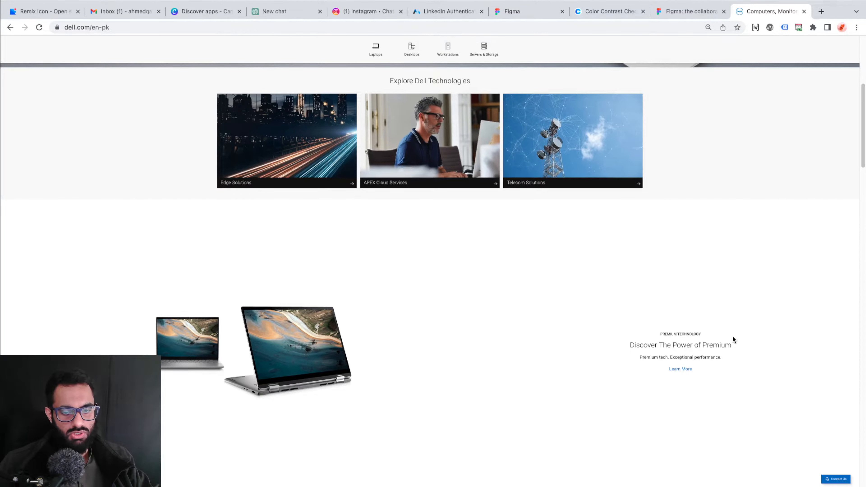
{"action": "scroll", "coordinate": [249, 302], "scroll_direction": "down", "scroll_amount": 15}
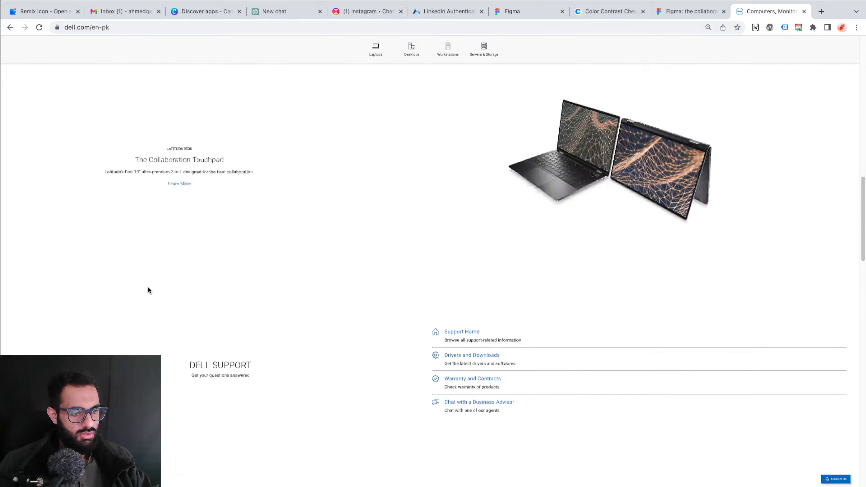
{"action": "scroll", "coordinate": [149, 290], "scroll_direction": "down", "scroll_amount": 10}
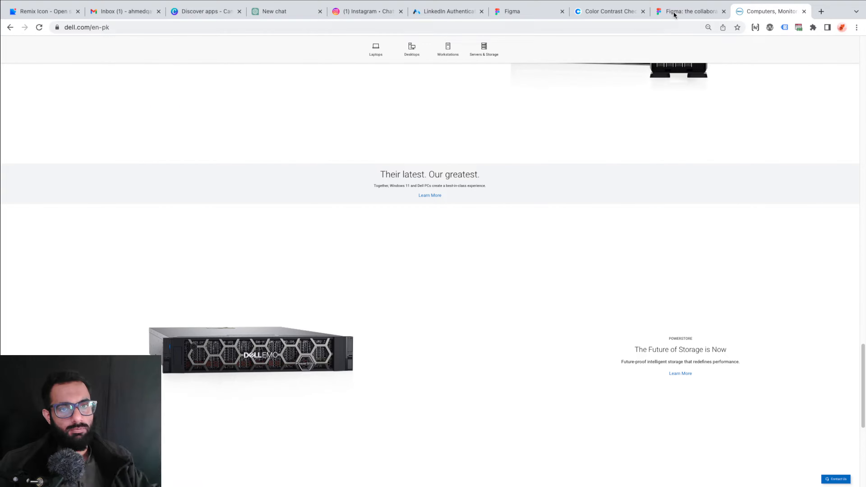
Switch back to the Foodpanda file in Figma and review the Partners section between its heading and the Cities section
{"action": "key", "text": "ctrl+Left"}
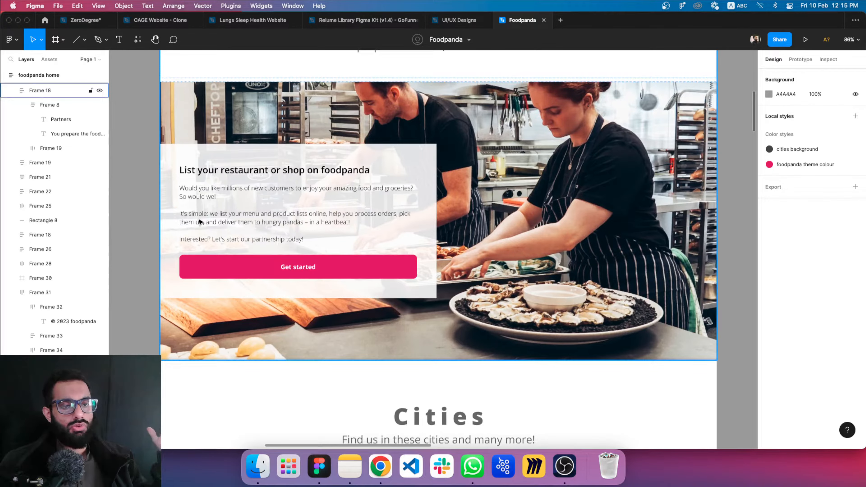
{"action": "key", "text": "ctrl+Right"}
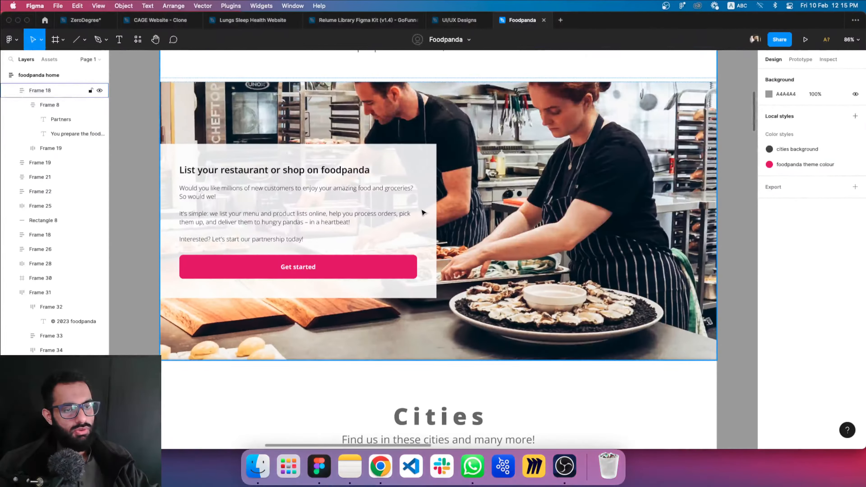
{"action": "scroll", "coordinate": [564, 211], "scroll_direction": "up", "scroll_amount": 2}
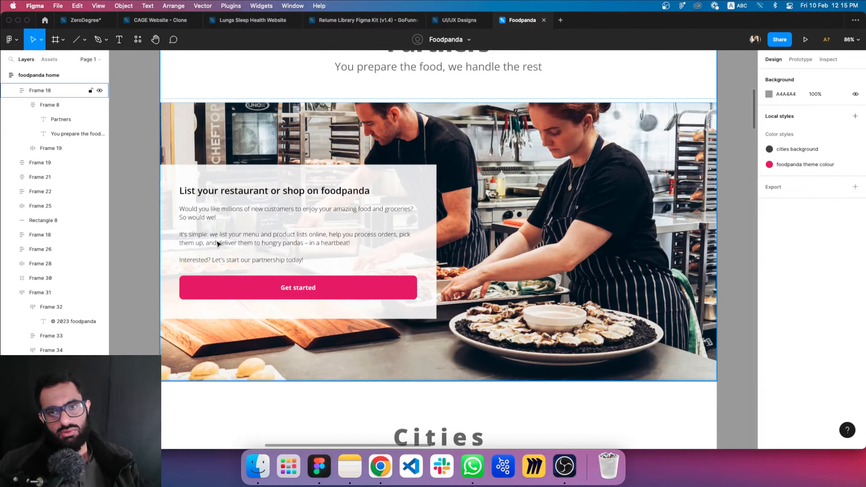
Examine the Cities section of the foodpanda home design, from its heading through the grid of city cards
{"action": "scroll", "coordinate": [250, 249], "scroll_direction": "down", "scroll_amount": 5}
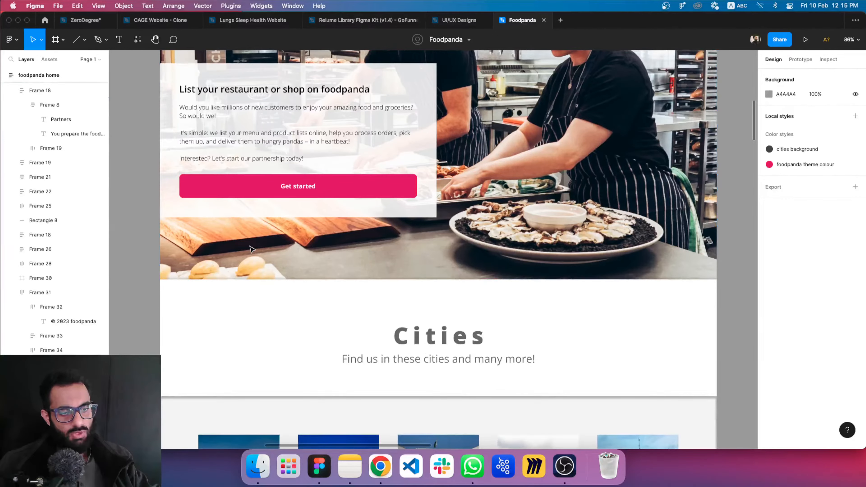
{"action": "scroll", "coordinate": [239, 255], "scroll_direction": "down", "scroll_amount": 15}
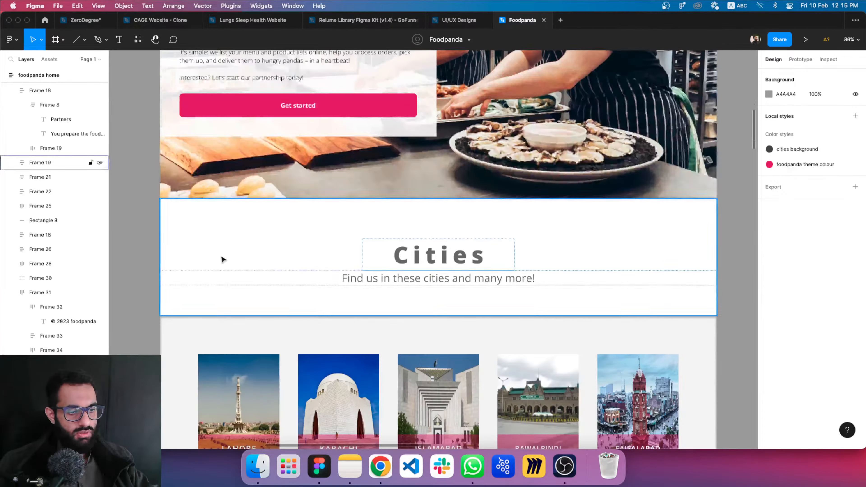
{"action": "scroll", "coordinate": [207, 265], "scroll_direction": "down", "scroll_amount": 5}
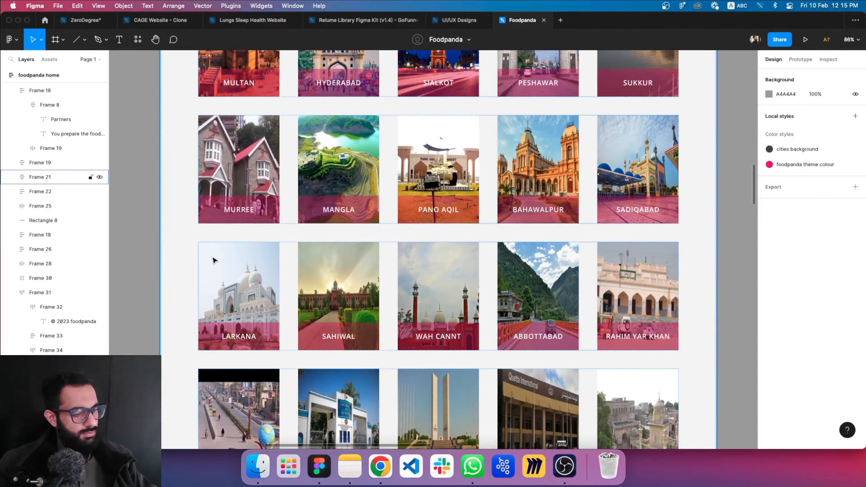
{"action": "scroll", "coordinate": [178, 253], "scroll_direction": "down", "scroll_amount": 9}
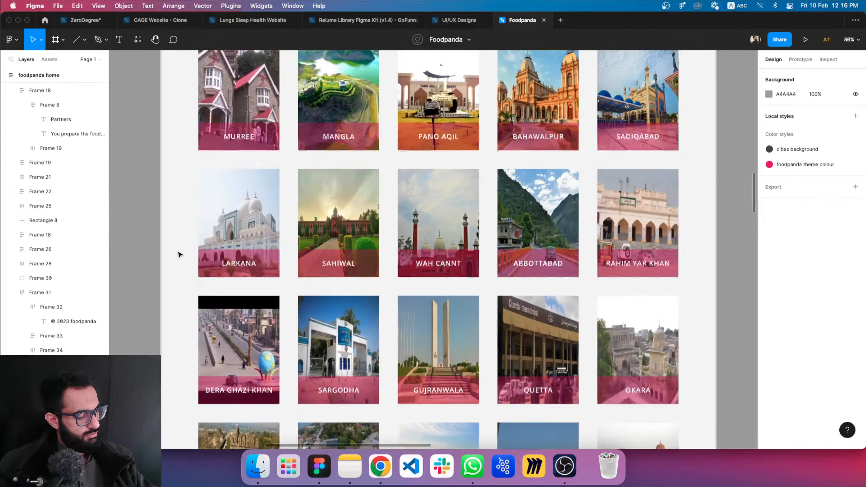
{"action": "scroll", "coordinate": [179, 257], "scroll_direction": "up", "scroll_amount": 3}
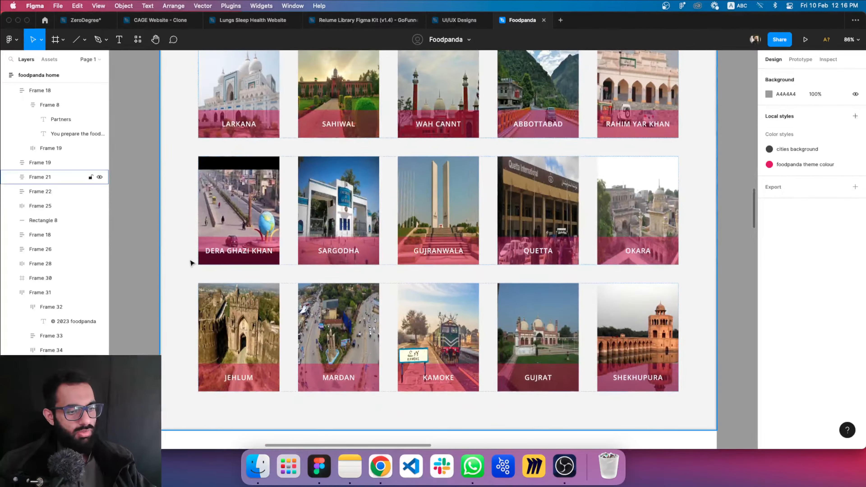
{"action": "scroll", "coordinate": [180, 260], "scroll_direction": "up", "scroll_amount": 4}
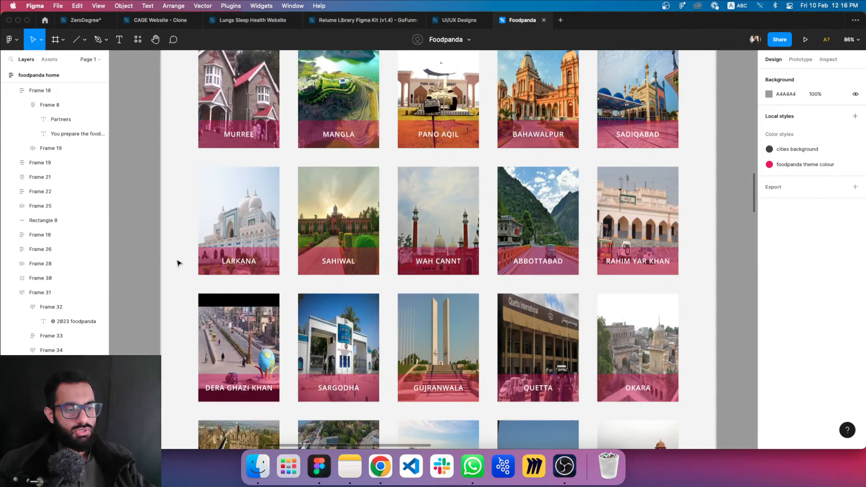
{"action": "scroll", "coordinate": [178, 263], "scroll_direction": "up", "scroll_amount": 6}
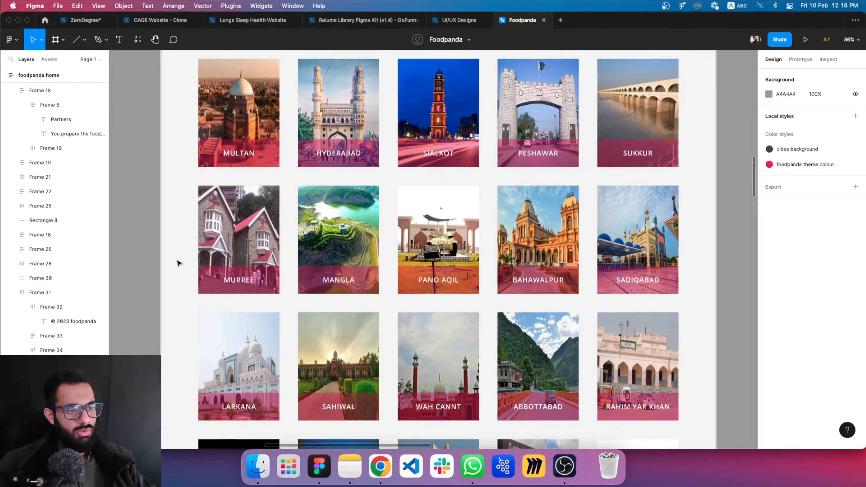
{"action": "scroll", "coordinate": [179, 264], "scroll_direction": "up", "scroll_amount": 1}
{"action": "scroll", "coordinate": [178, 263], "scroll_direction": "down", "scroll_amount": 3}
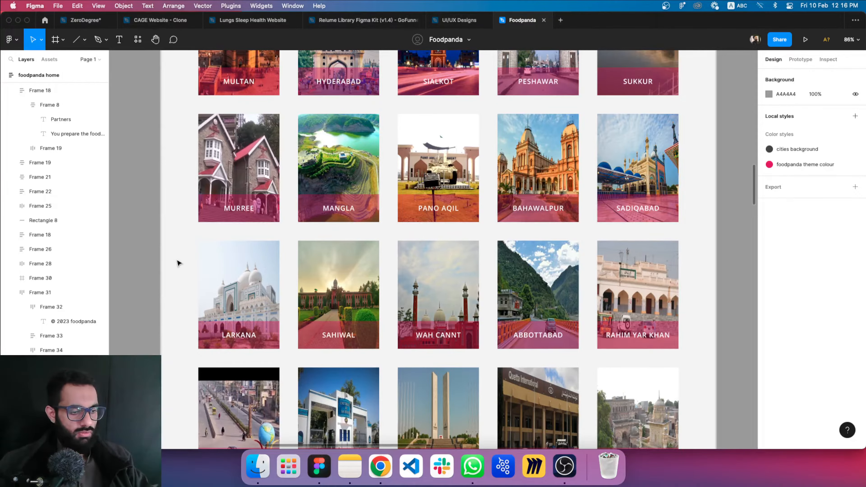
{"action": "scroll", "coordinate": [178, 263], "scroll_direction": "down", "scroll_amount": 3}
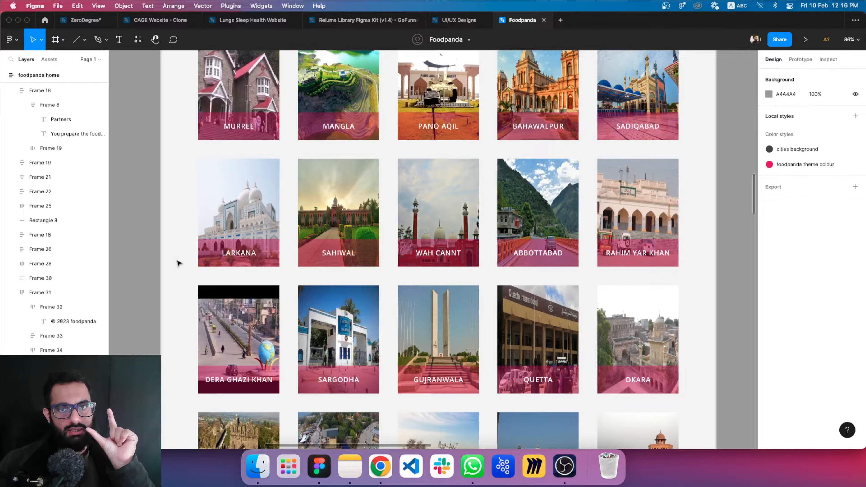
{"action": "scroll", "coordinate": [179, 263], "scroll_direction": "down", "scroll_amount": 3}
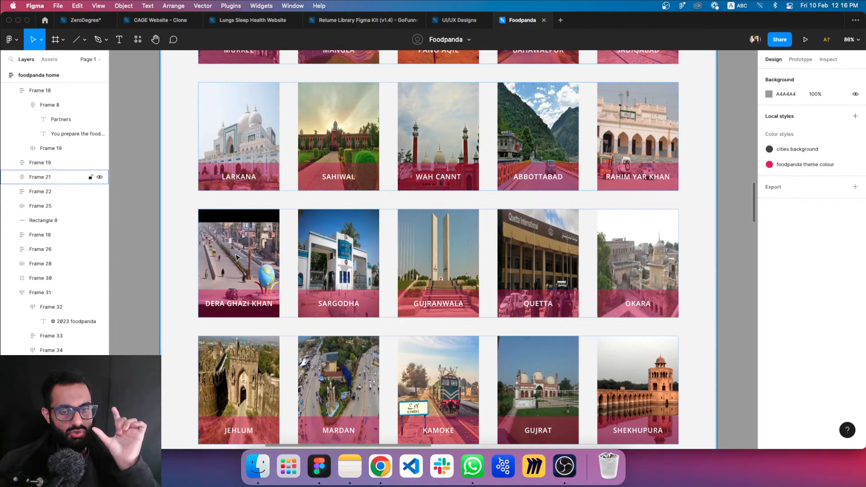
{"action": "scroll", "coordinate": [249, 262], "scroll_direction": "down", "scroll_amount": 3}
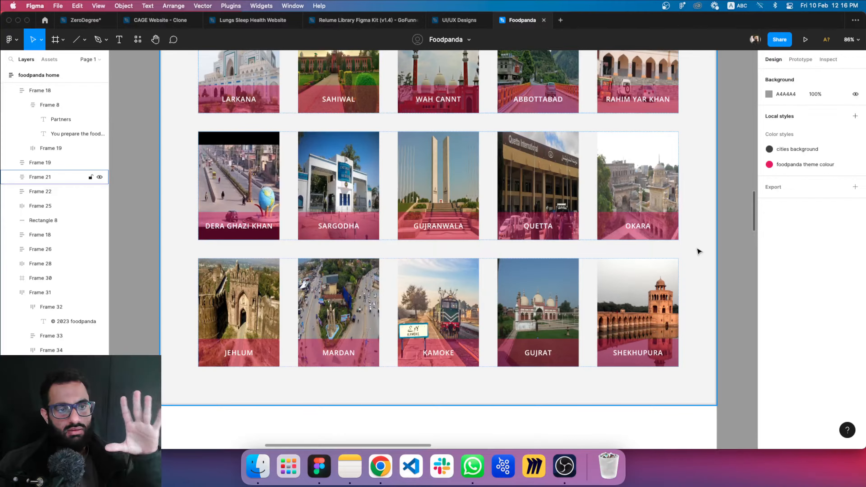
{"action": "scroll", "coordinate": [687, 247], "scroll_direction": "up", "scroll_amount": 3}
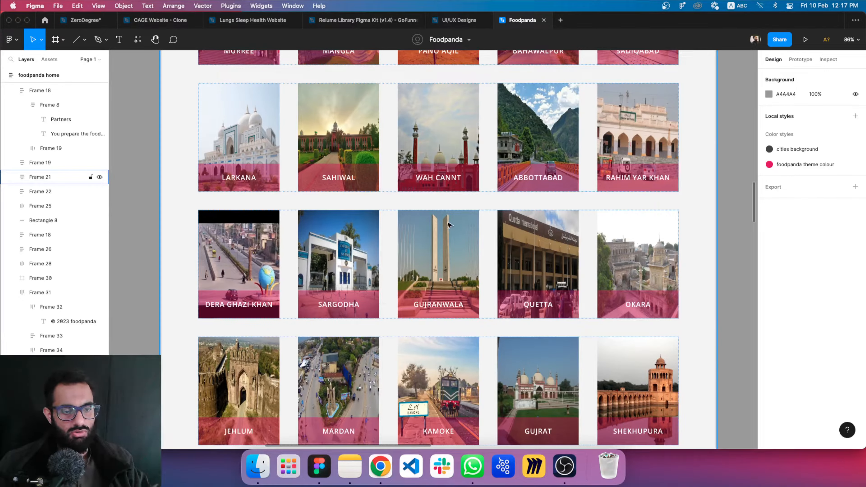
Review the remaining sections of the home design below Cities: App, Office, the FAQ text and the pink footer
{"action": "scroll", "coordinate": [449, 224], "scroll_direction": "down", "scroll_amount": 10}
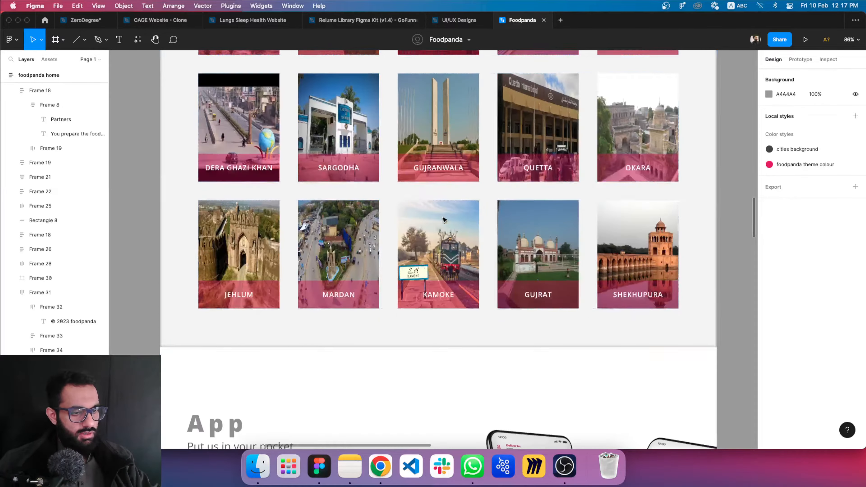
{"action": "scroll", "coordinate": [238, 221], "scroll_direction": "down", "scroll_amount": 8}
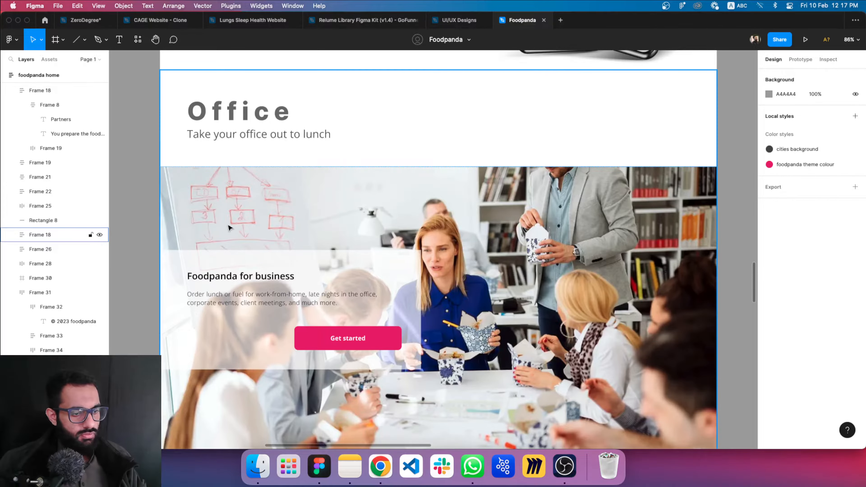
{"action": "scroll", "coordinate": [191, 224], "scroll_direction": "down", "scroll_amount": 2}
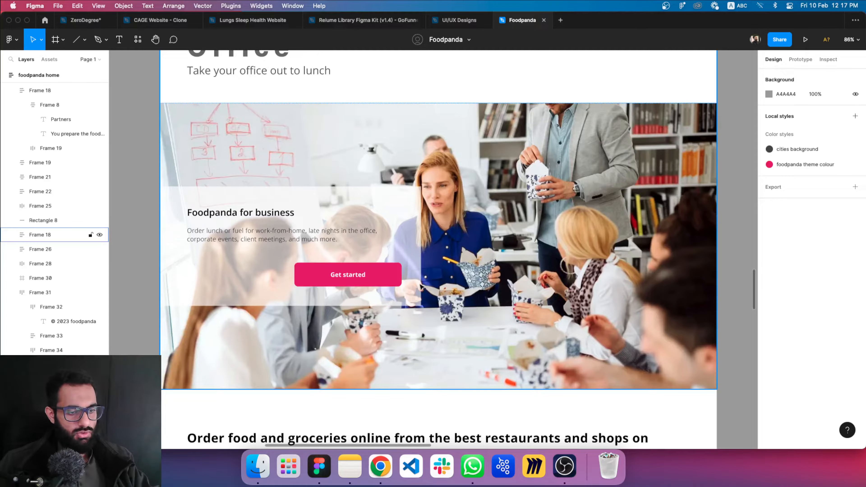
{"action": "scroll", "coordinate": [342, 282], "scroll_direction": "down", "scroll_amount": 15}
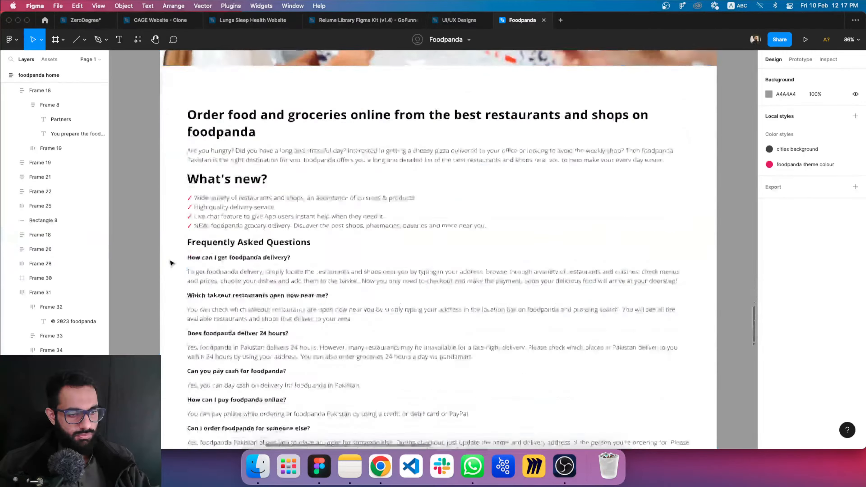
{"action": "scroll", "coordinate": [170, 263], "scroll_direction": "down", "scroll_amount": 15}
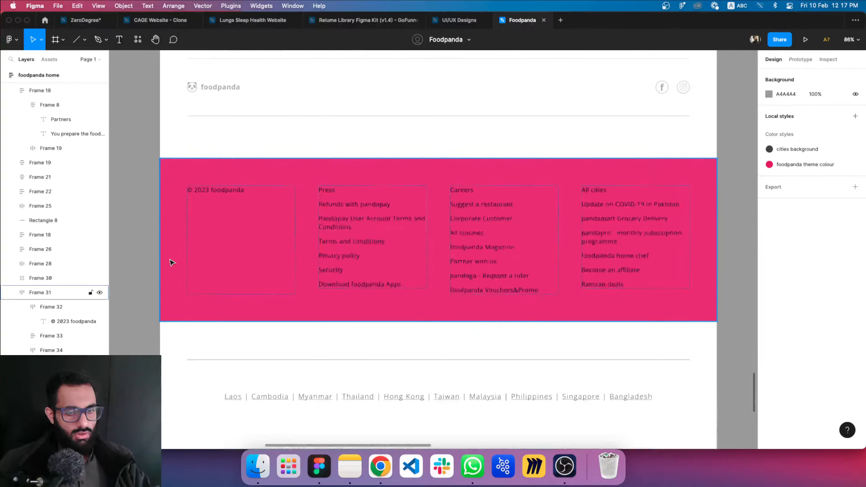
{"action": "scroll", "coordinate": [172, 259], "scroll_direction": "down", "scroll_amount": 5}
Shorten the foodpanda home frame so that its lower edge ends directly beneath the row of country links
{"action": "scroll", "coordinate": [441, 176], "scroll_direction": "up", "scroll_amount": 3}
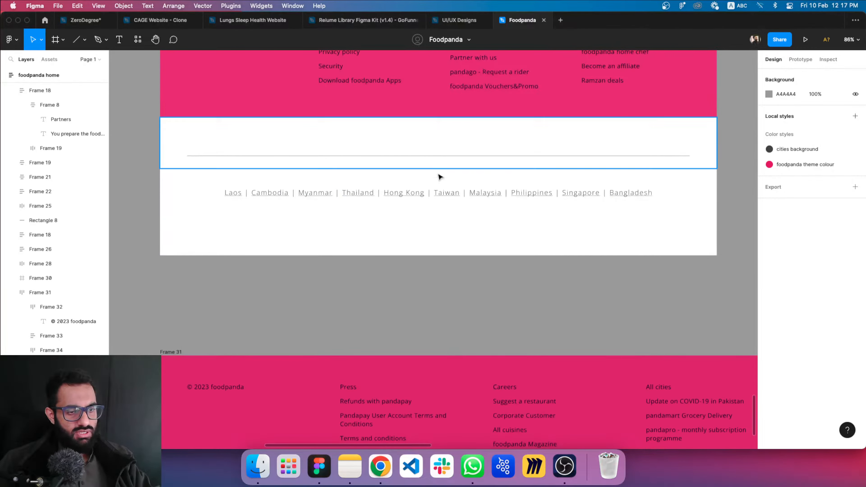
{"action": "scroll", "coordinate": [466, 189], "scroll_direction": "up", "scroll_amount": 2}
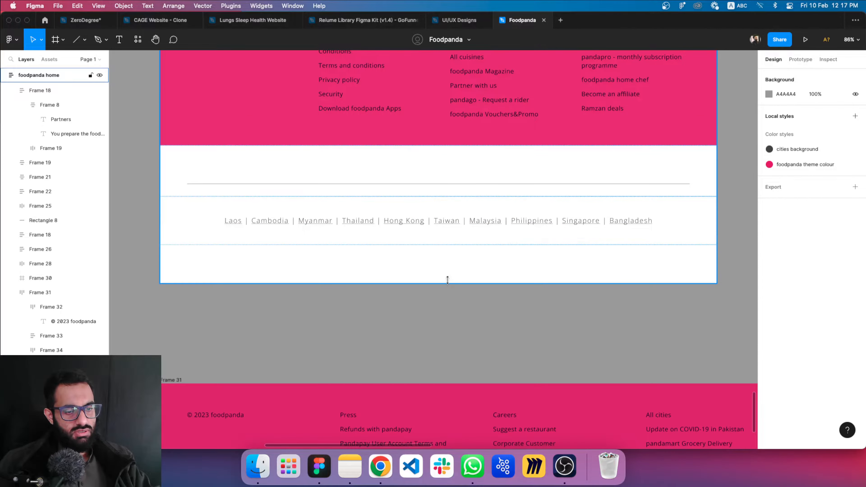
{"action": "left_click_drag", "start_coordinate": [448, 279], "coordinate": [448, 245]}
{"action": "left_click", "coordinate": [395, 288]}
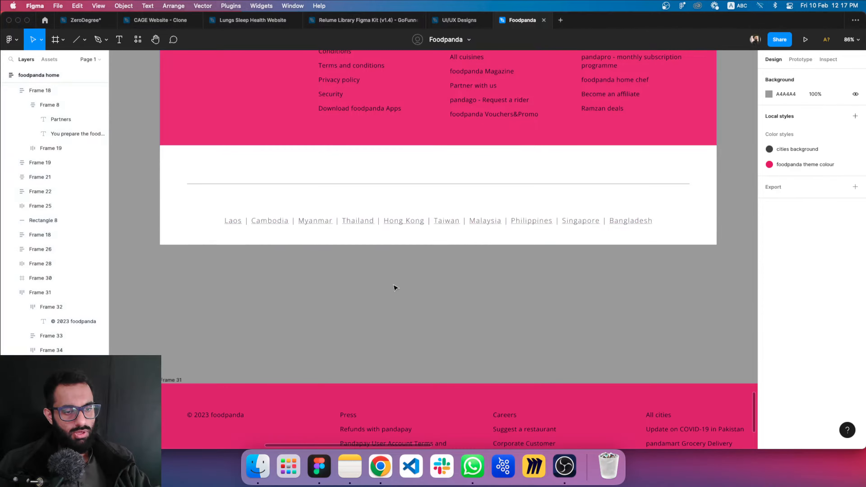
Survey the whole home design and inspect the colours, icons and buttons in the styles and assets frame
{"action": "scroll", "coordinate": [423, 265], "scroll_direction": "down", "scroll_amount": 2}
{"action": "scroll", "coordinate": [430, 265], "scroll_direction": "down", "scroll_amount": 5, "text": "ctrl"}
{"action": "scroll", "coordinate": [560, 290], "scroll_direction": "up", "scroll_amount": 3}
{"action": "scroll", "coordinate": [506, 207], "scroll_direction": "up", "scroll_amount": 6}
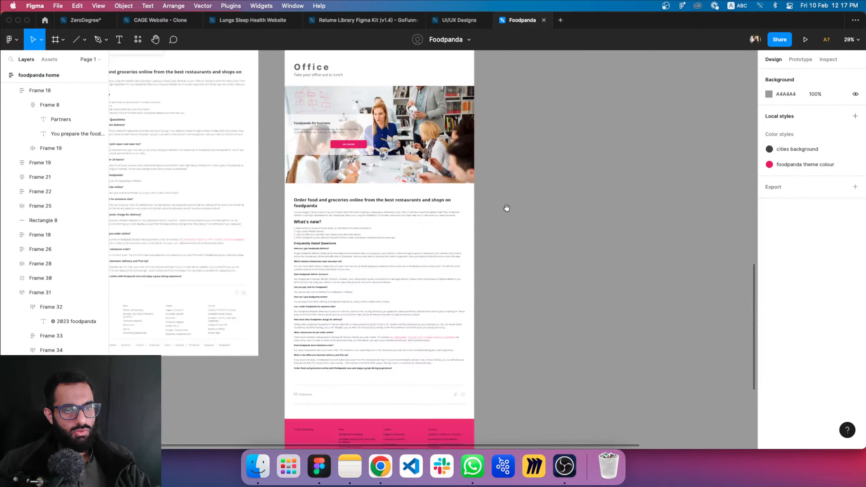
{"action": "scroll", "coordinate": [507, 207], "scroll_direction": "up", "scroll_amount": 15}
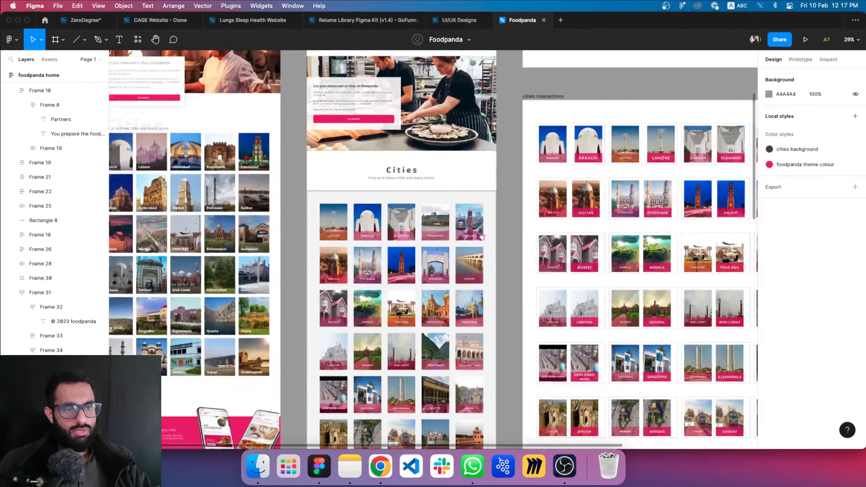
{"action": "scroll", "coordinate": [443, 166], "scroll_direction": "up", "scroll_amount": 10}
{"action": "scroll", "coordinate": [448, 210], "scroll_direction": "right", "scroll_amount": 4}
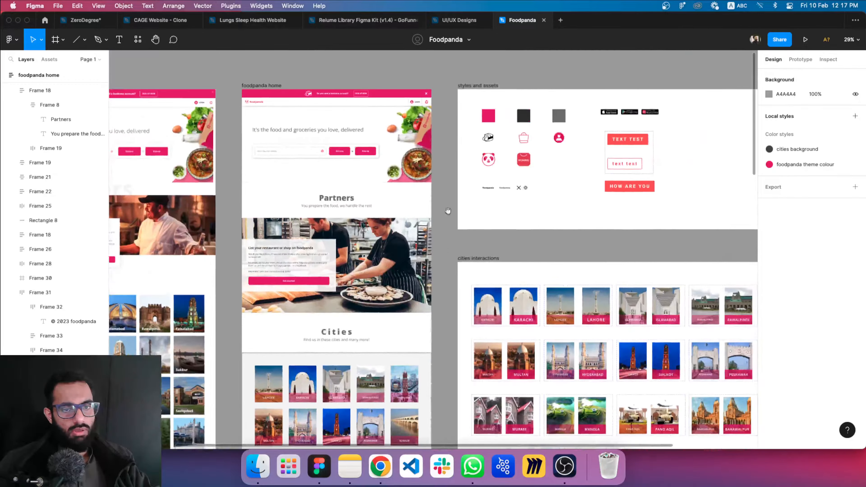
{"action": "scroll", "coordinate": [448, 210], "scroll_direction": "right", "scroll_amount": 3}
{"action": "scroll", "coordinate": [522, 184], "scroll_direction": "up", "scroll_amount": 5, "text": "ctrl"}
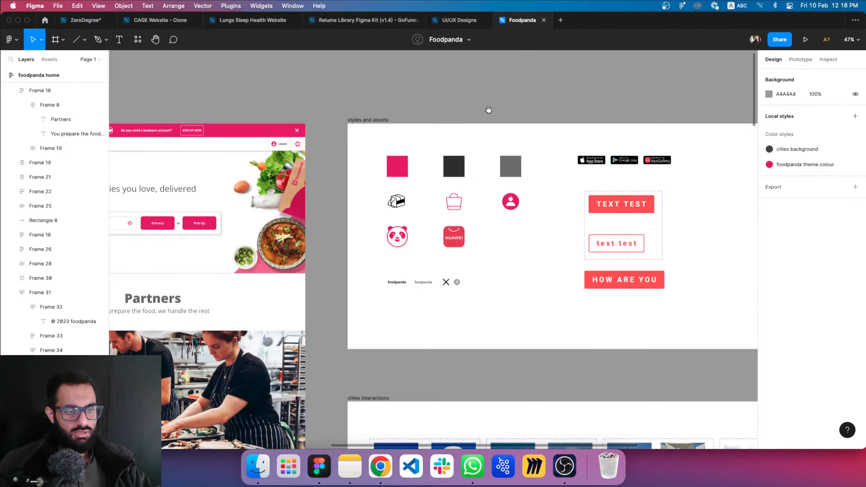
{"action": "left_click_drag", "start_coordinate": [489, 110], "coordinate": [444, 112]}
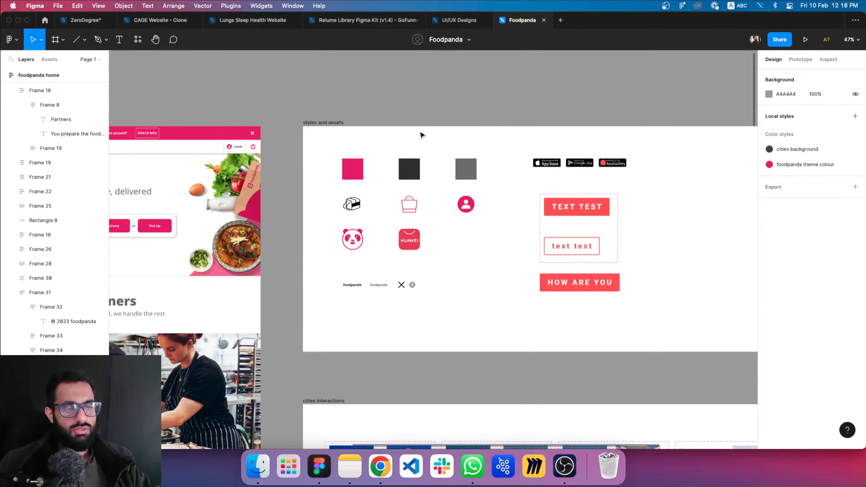
Compare the styles and assets frame with the hero and Partners sections of the foodpanda home design
{"action": "scroll", "coordinate": [399, 100], "scroll_direction": "left", "scroll_amount": 5}
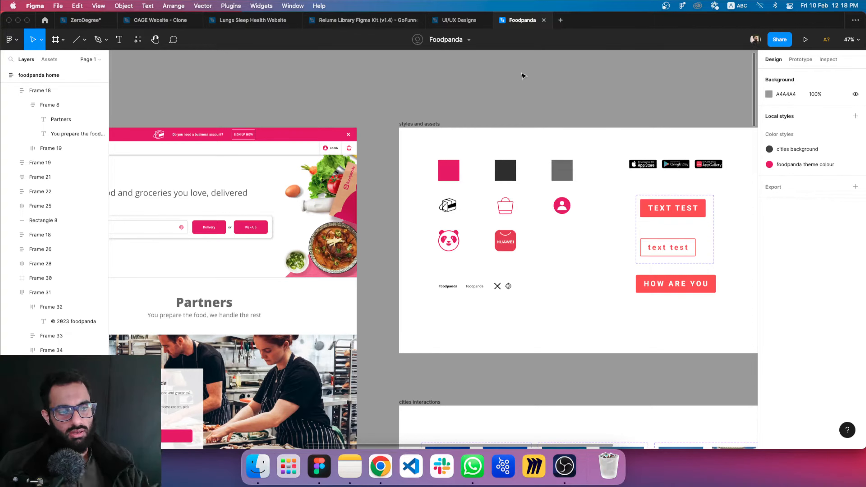
{"action": "scroll", "coordinate": [488, 108], "scroll_direction": "left", "scroll_amount": 5}
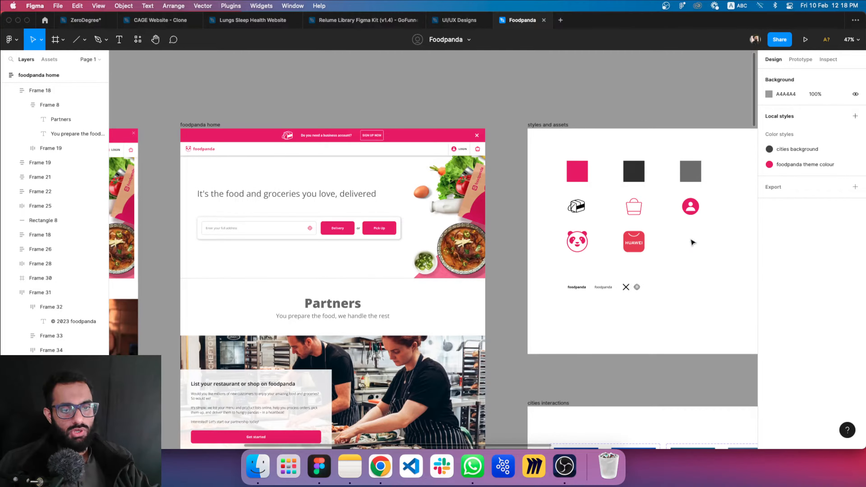
{"action": "scroll", "coordinate": [568, 107], "scroll_direction": "left", "scroll_amount": 5}
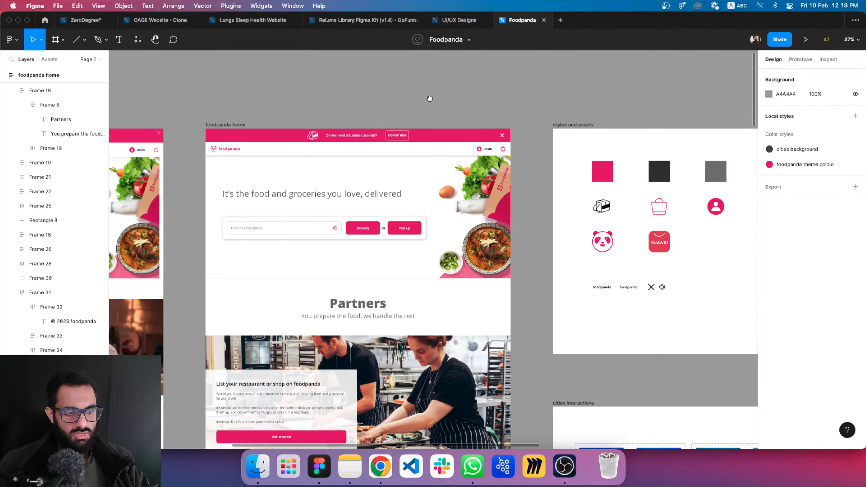
{"action": "scroll", "coordinate": [602, 257], "scroll_direction": "right", "scroll_amount": 6}
{"action": "left_click_drag", "start_coordinate": [469, 99], "coordinate": [384, 94]}
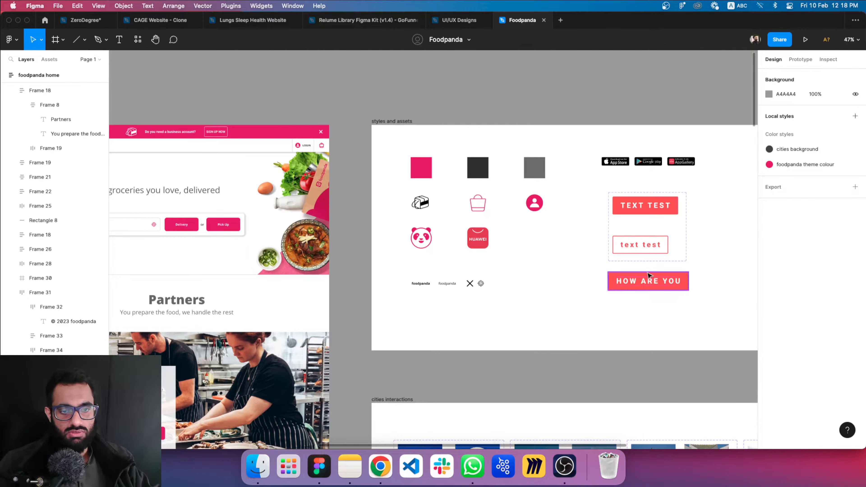
Go through the home design once more from the Partners section to the FAQ text, alongside the cities interactions frame
{"action": "scroll", "coordinate": [295, 164], "scroll_direction": "left", "scroll_amount": 5}
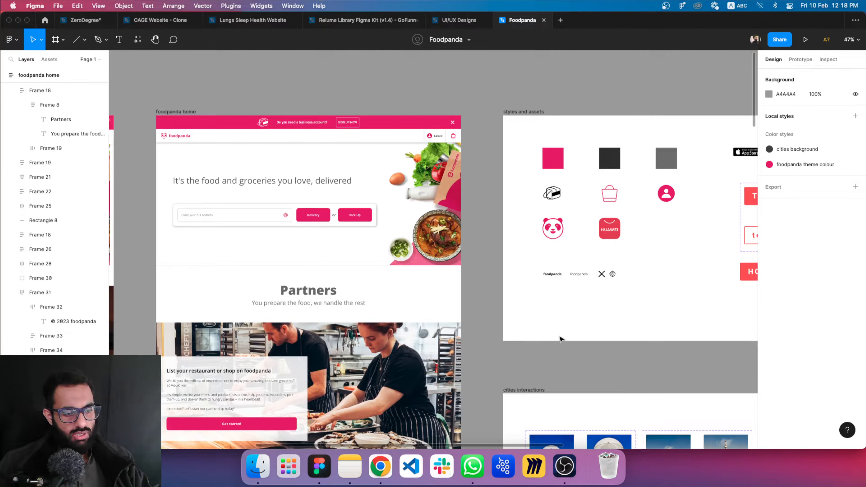
{"action": "scroll", "coordinate": [554, 216], "scroll_direction": "down", "scroll_amount": 12}
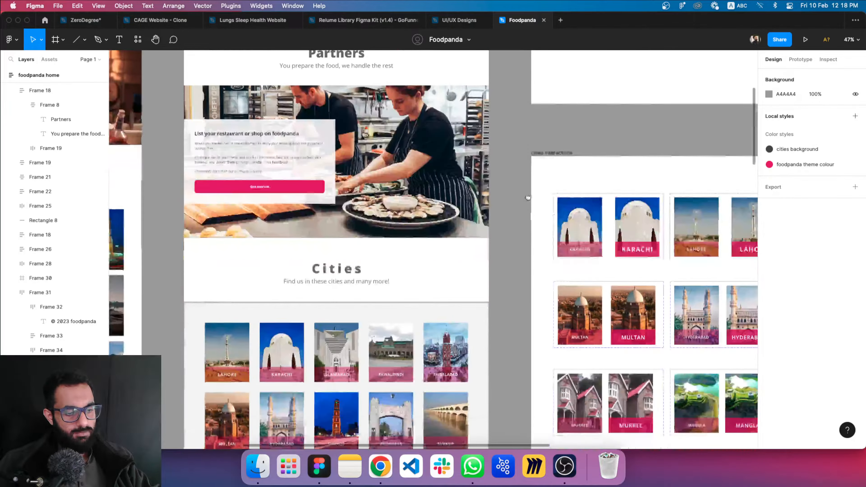
{"action": "scroll", "coordinate": [506, 216], "scroll_direction": "down", "scroll_amount": 10}
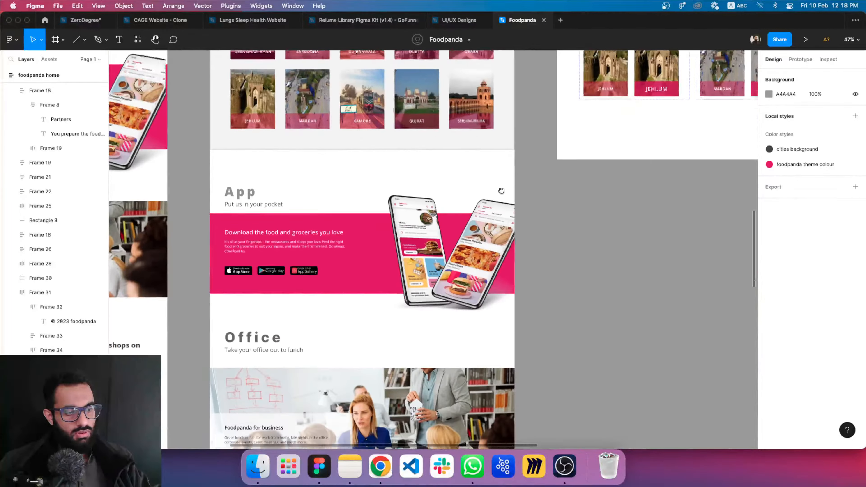
{"action": "scroll", "coordinate": [577, 277], "scroll_direction": "up", "scroll_amount": 20}
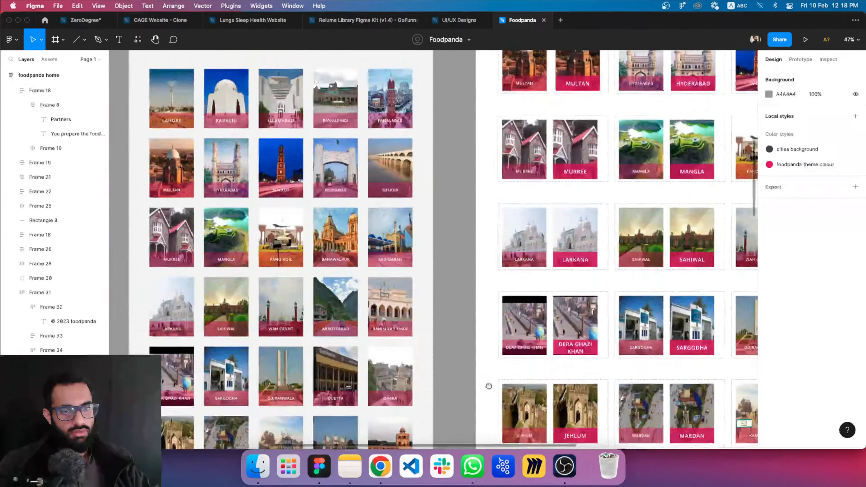
{"action": "scroll", "coordinate": [488, 327], "scroll_direction": "down", "scroll_amount": 20}
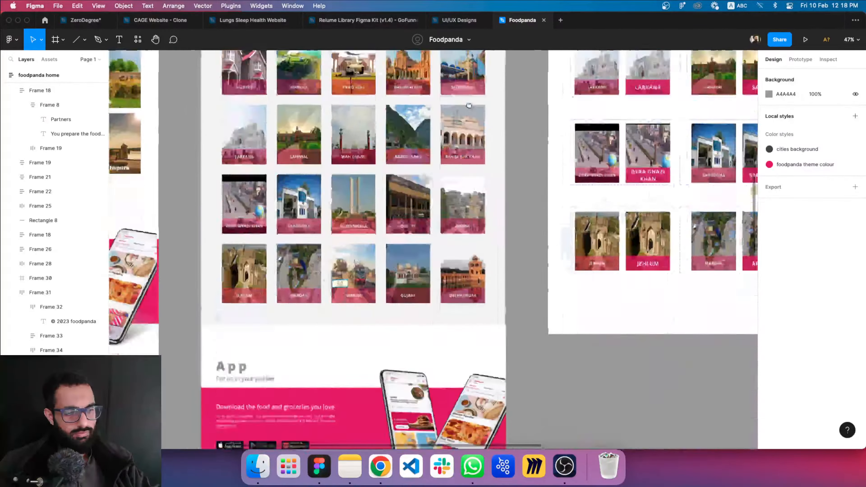
{"action": "scroll", "coordinate": [386, 184], "scroll_direction": "down", "scroll_amount": 15}
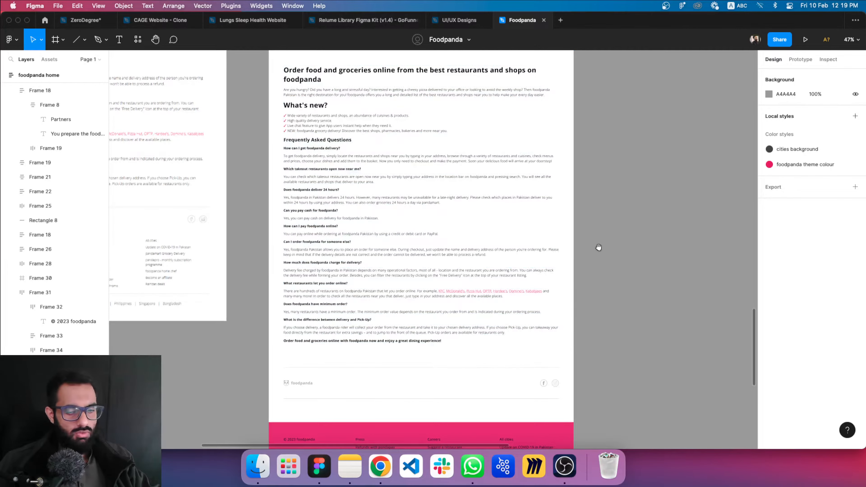
Review the foodpanda home design from the FAQ text and footer back up through App, Cities and Partners to the hero section
{"action": "left_click_drag", "start_coordinate": [598, 244], "coordinate": [594, 193]}
{"action": "left_click_drag", "start_coordinate": [579, 307], "coordinate": [577, 168]}
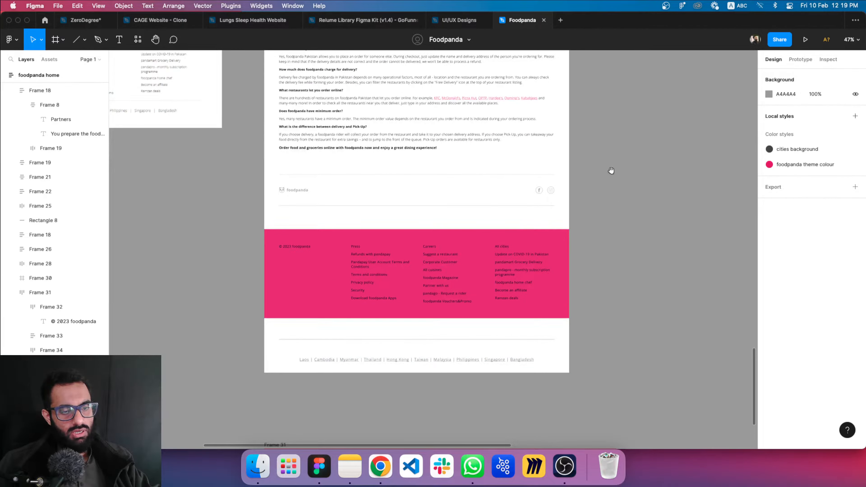
{"action": "scroll", "coordinate": [611, 170], "scroll_direction": "up", "scroll_amount": 15}
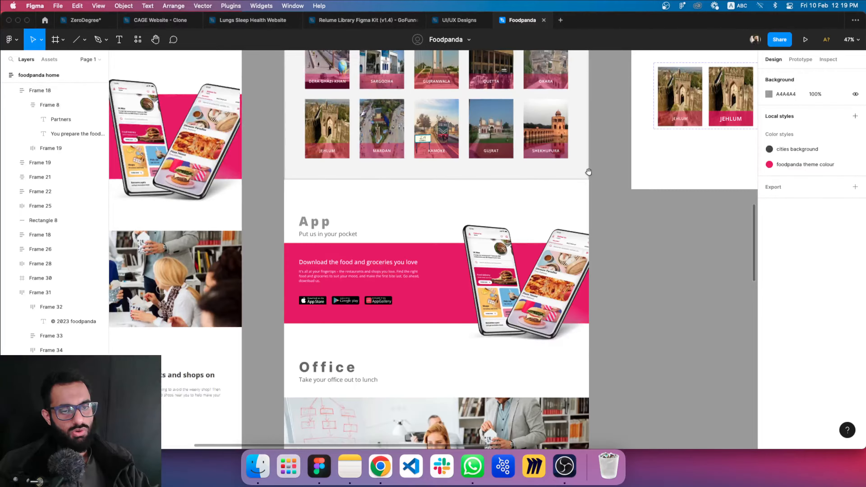
{"action": "scroll", "coordinate": [588, 172], "scroll_direction": "up", "scroll_amount": 10}
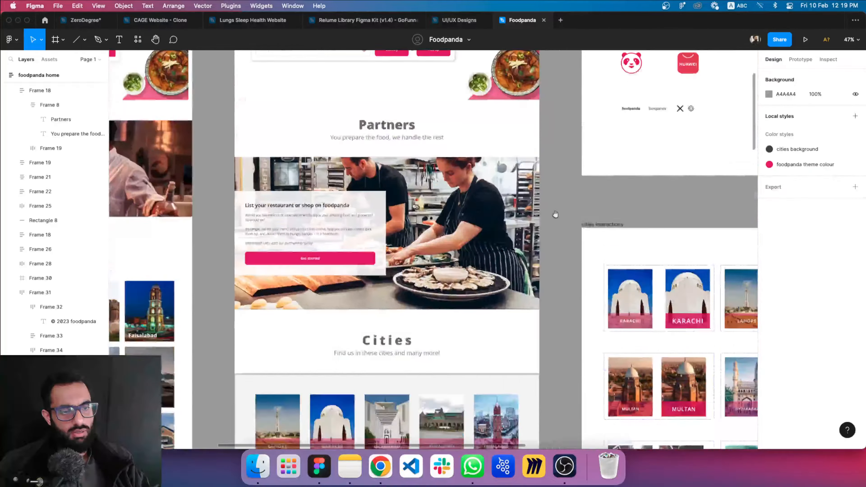
{"action": "scroll", "coordinate": [555, 213], "scroll_direction": "up", "scroll_amount": 6}
{"action": "scroll", "coordinate": [563, 191], "scroll_direction": "down", "scroll_amount": 3}
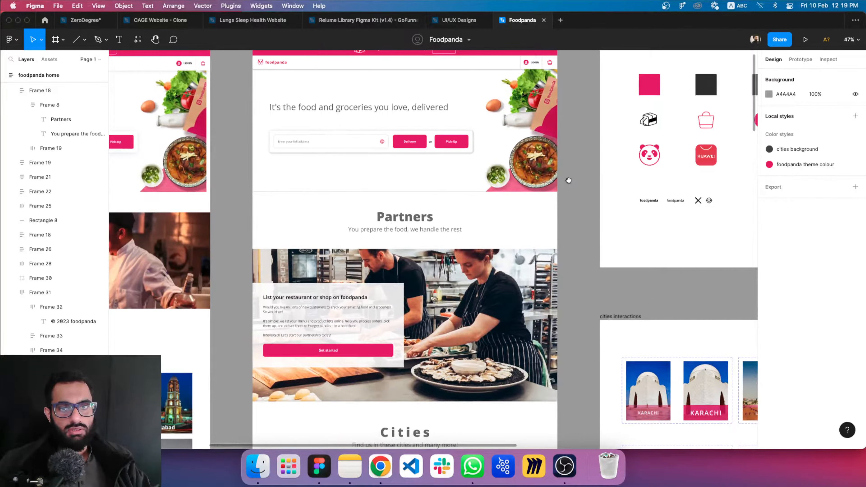
{"action": "scroll", "coordinate": [568, 180], "scroll_direction": "up", "scroll_amount": 2}
{"action": "scroll", "coordinate": [435, 151], "scroll_direction": "up", "scroll_amount": 5}
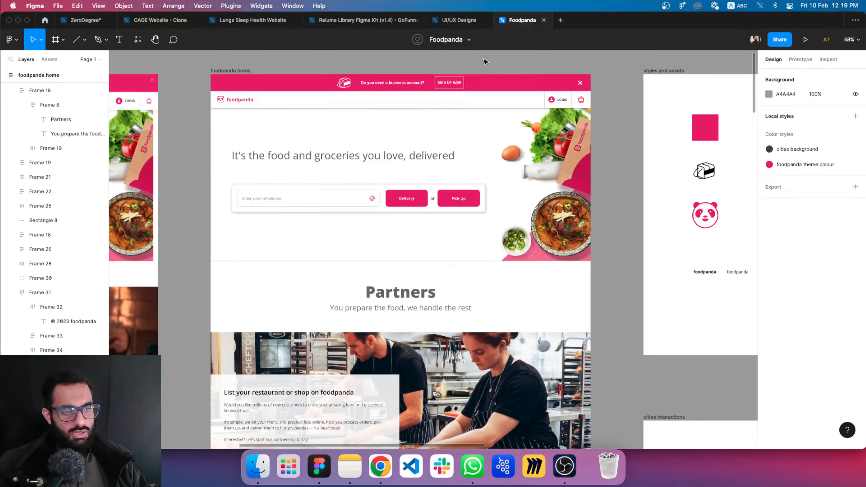
{"action": "scroll", "coordinate": [419, 119], "scroll_direction": "up", "scroll_amount": 5}
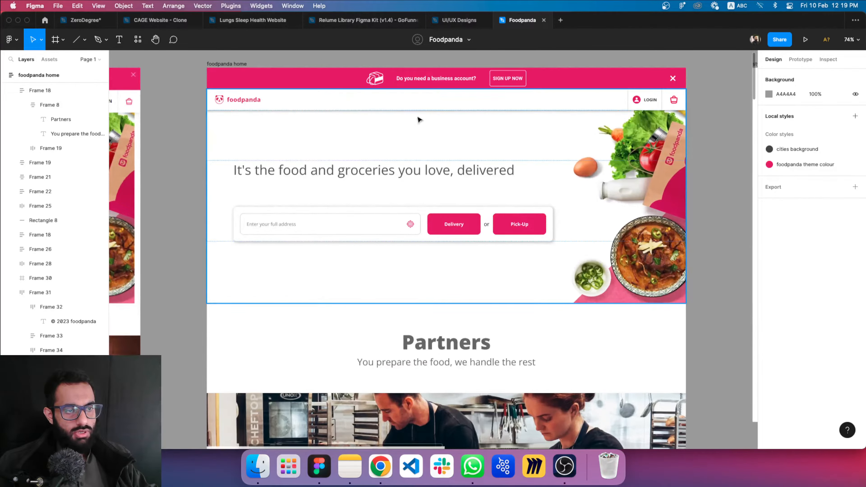
{"action": "scroll", "coordinate": [461, 134], "scroll_direction": "down", "scroll_amount": 5}
{"action": "scroll", "coordinate": [455, 139], "scroll_direction": "up", "scroll_amount": 5}
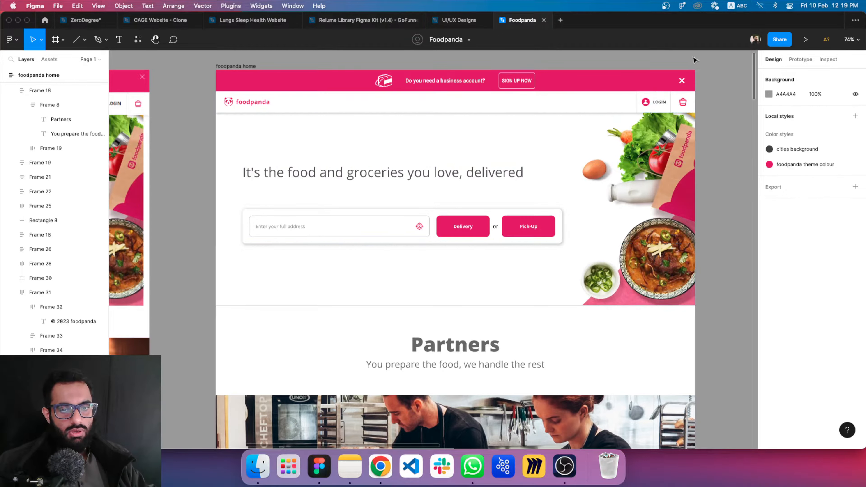
{"action": "left_click_drag", "start_coordinate": [704, 77], "coordinate": [696, 86]}
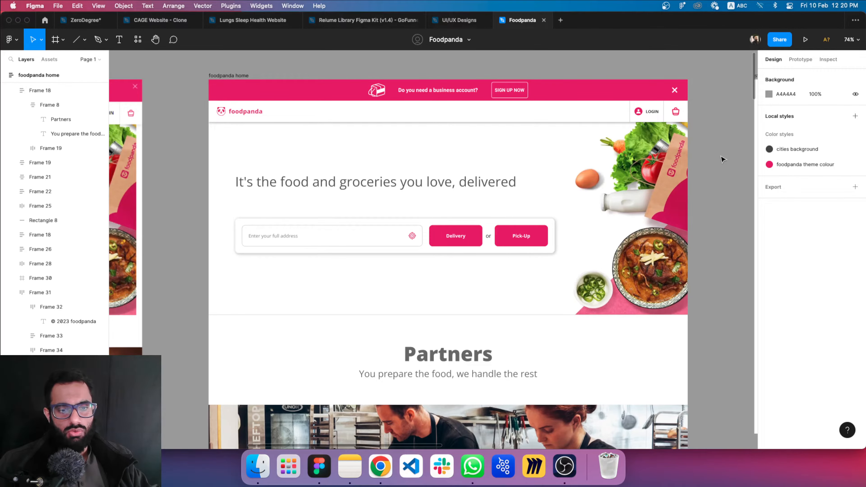
{"action": "left_click_drag", "start_coordinate": [721, 151], "coordinate": [661, 152]}
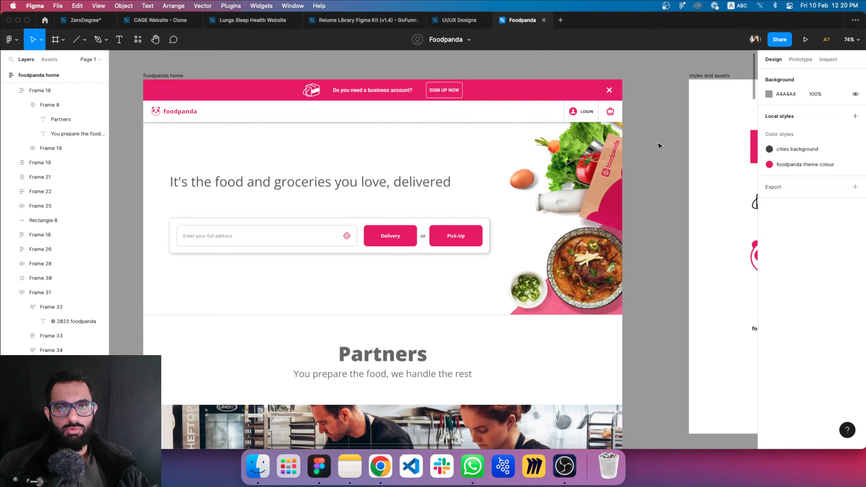
{"action": "scroll", "coordinate": [660, 146], "scroll_direction": "right", "scroll_amount": 2}
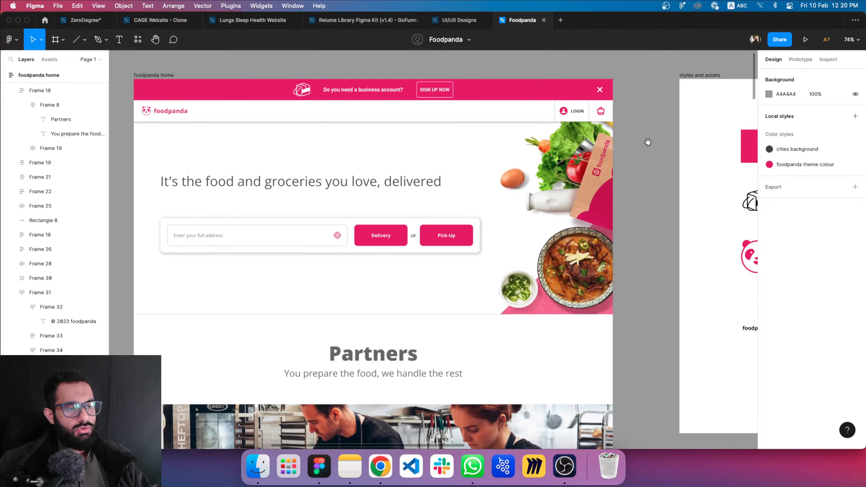